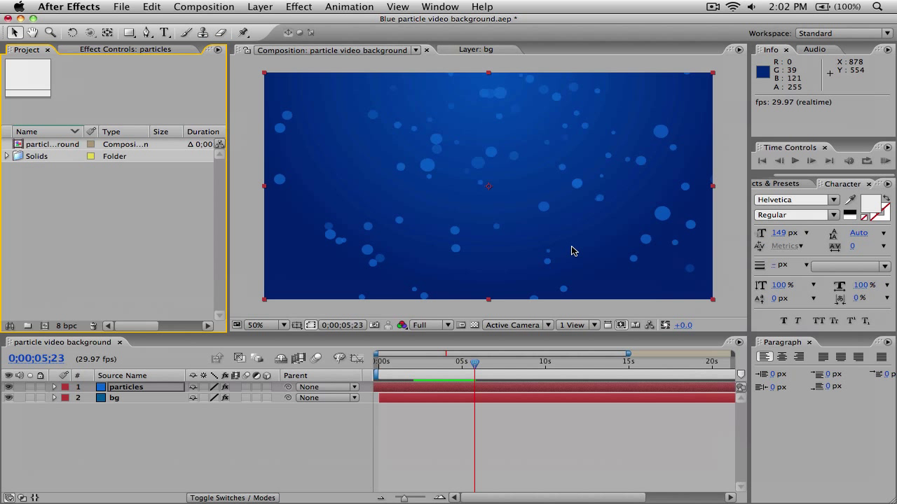
Step: Play a preview of the particle video background composition from near its start, then stop it
left_click(384, 364)
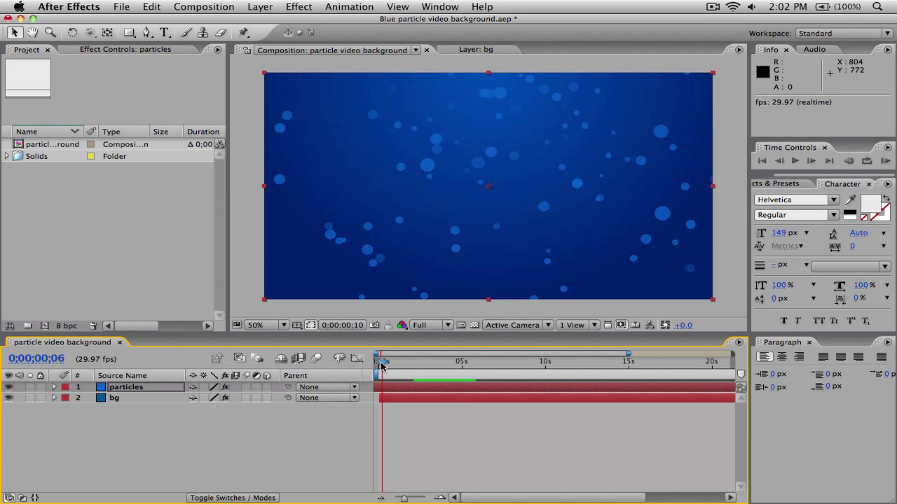
key("space")
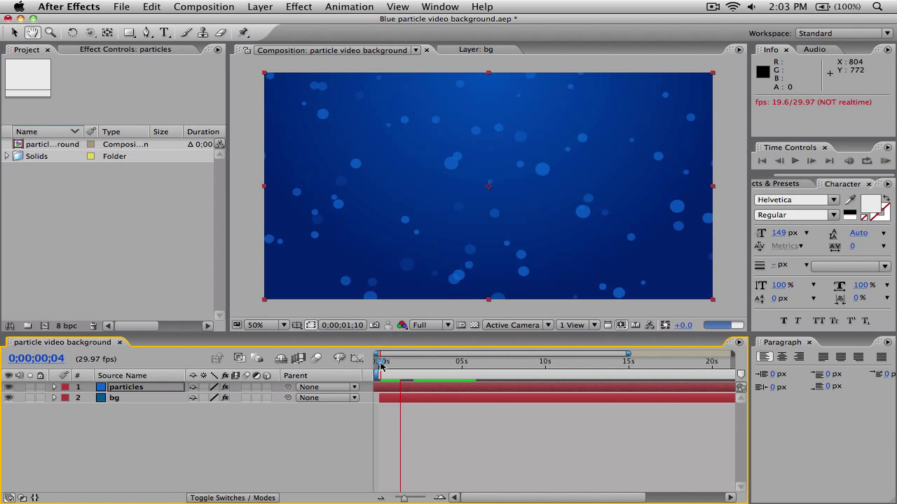
key("space")
Step: Set the particle video background's preview resolution to Half and play it again from near the start, stopping at about ten seconds
left_click(447, 325)
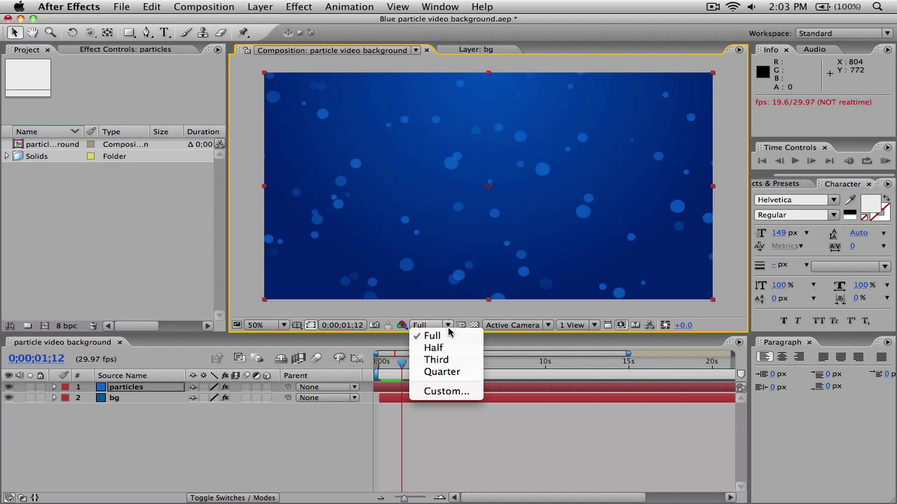
left_click(433, 348)
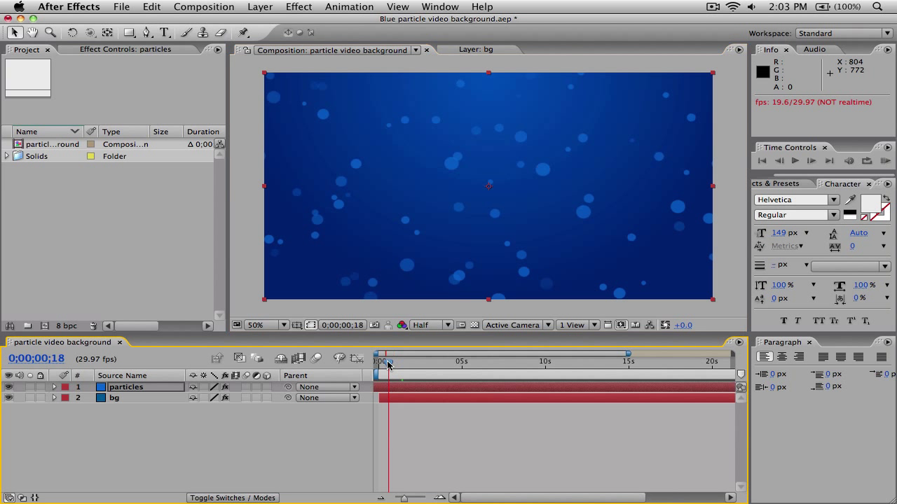
left_click(383, 363)
key("space")
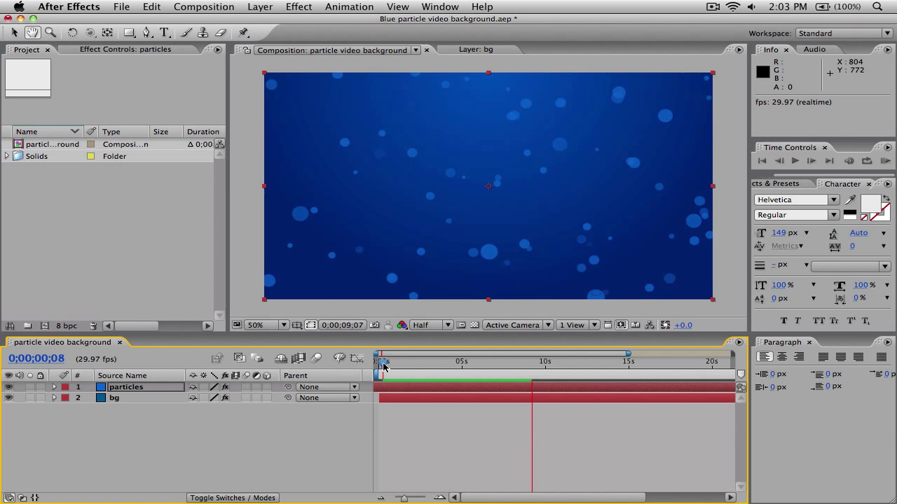
key("space")
left_click(433, 433)
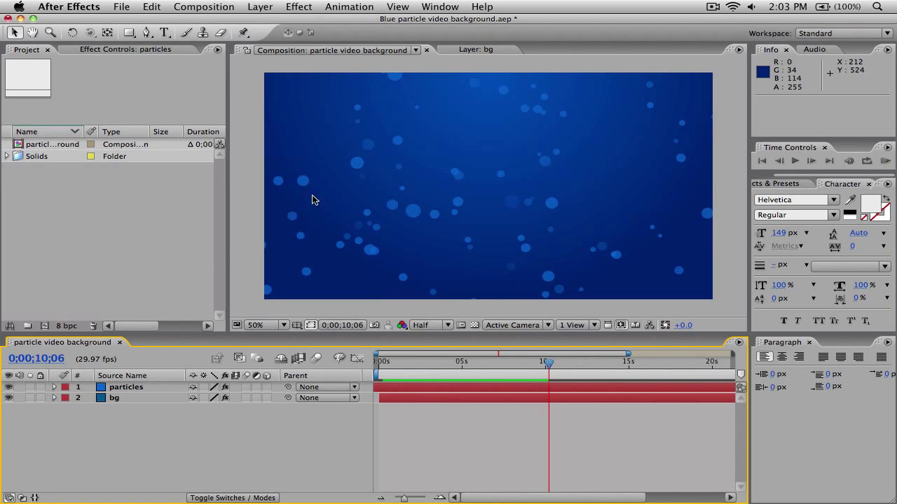
Step: Create a composition named "particle test" with the HDV/HDTV 720 29.97 preset and a duration of 0;00;20;00
left_click(203, 7)
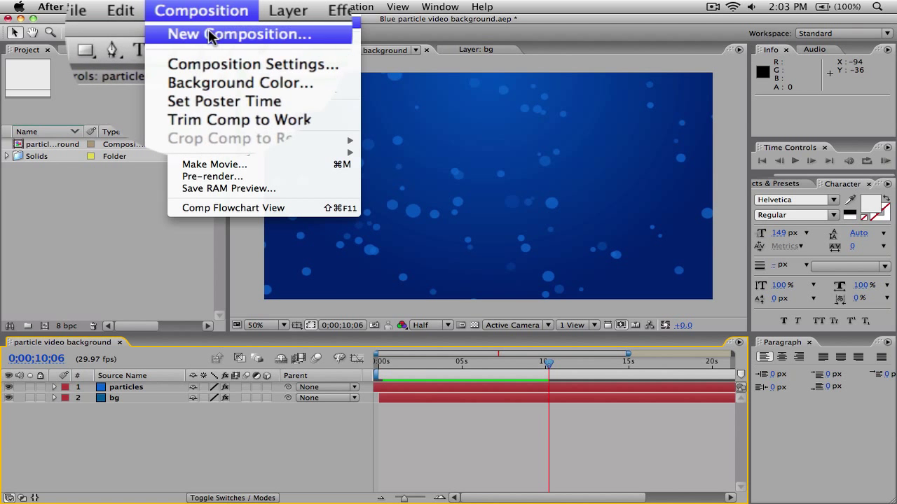
left_click(206, 33)
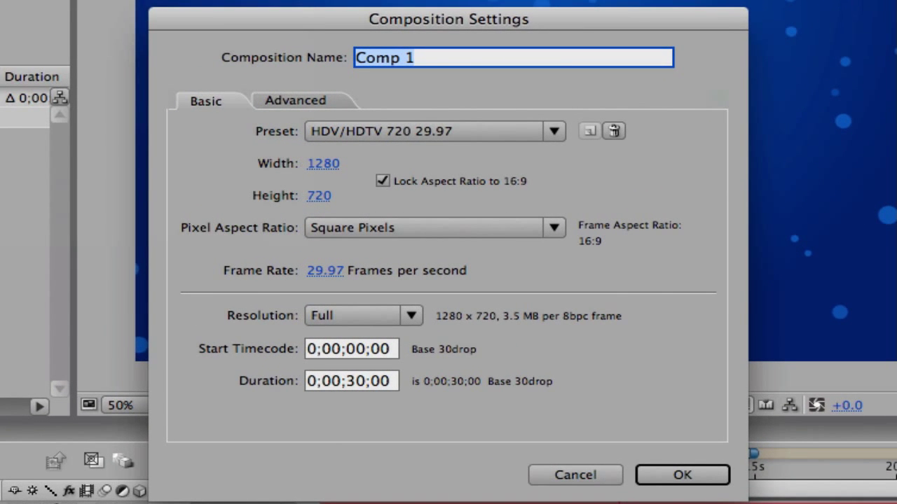
type("part")
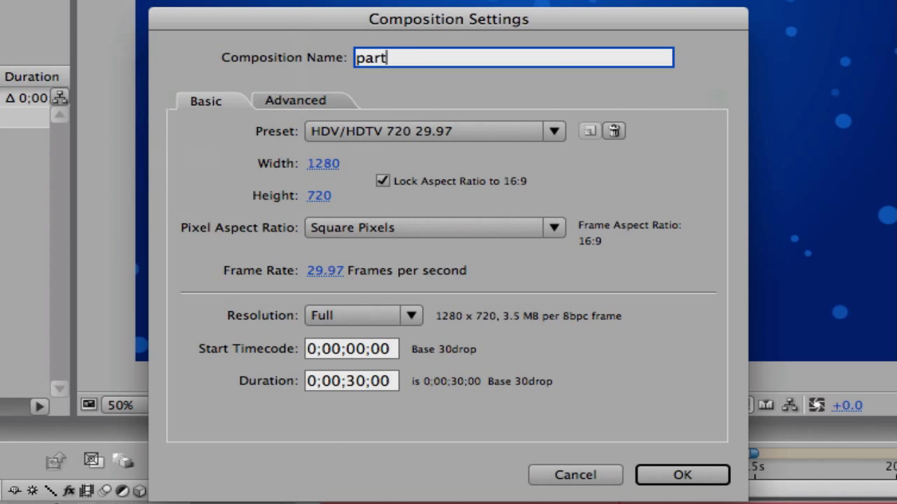
type("icle test")
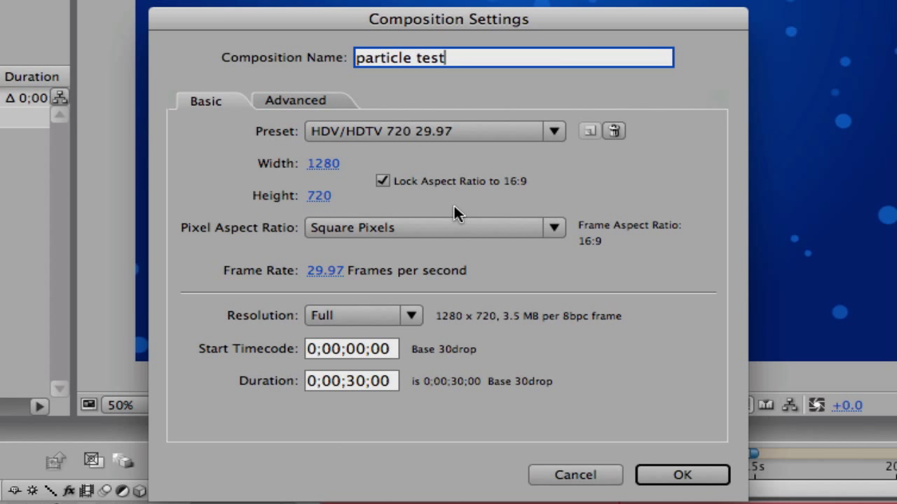
left_click(362, 382)
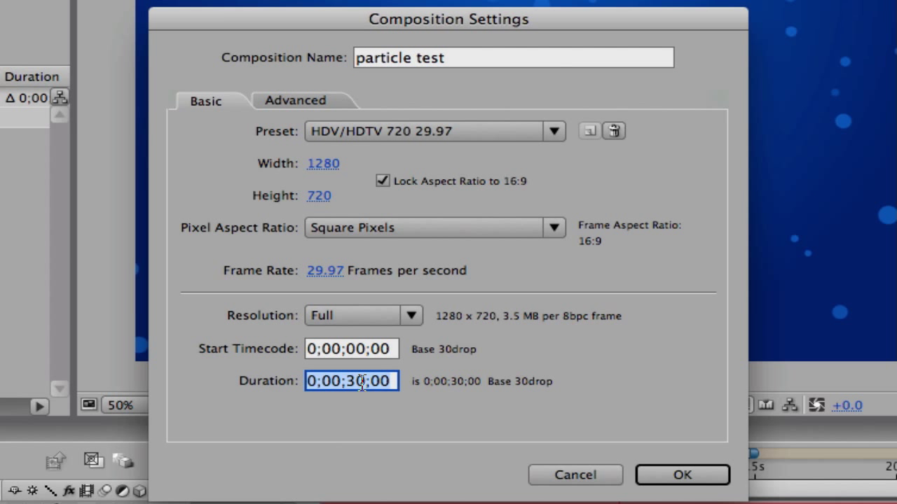
key("BackSpace")
key("BackSpace")
type("20")
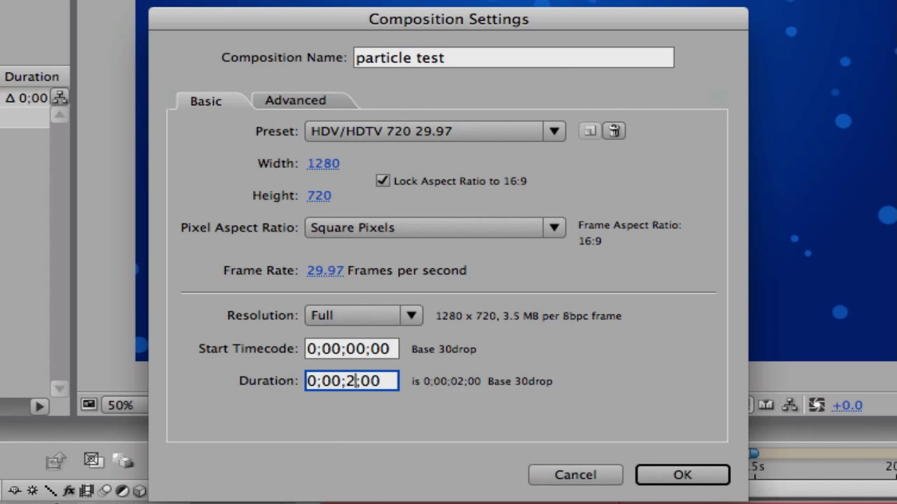
left_click(672, 475)
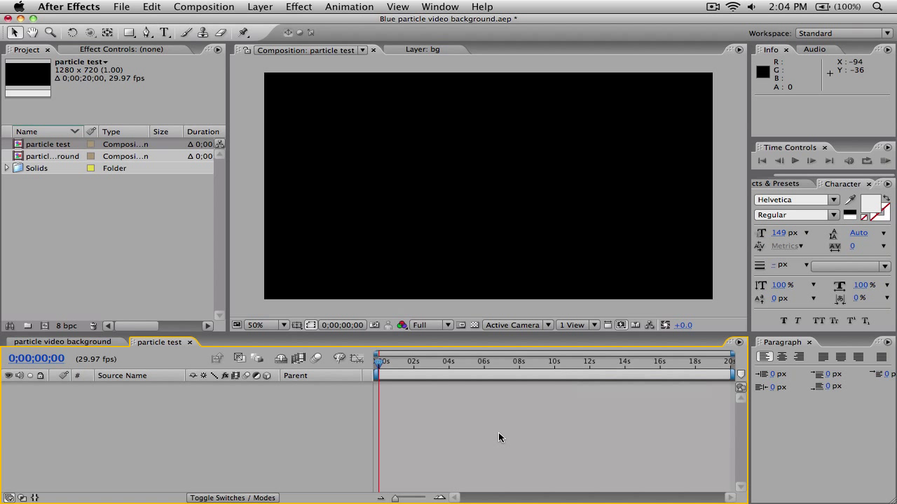
Step: Add a blue solid layer named "background" at the composition's full size of 1280 x 720 pixels
left_click(259, 6)
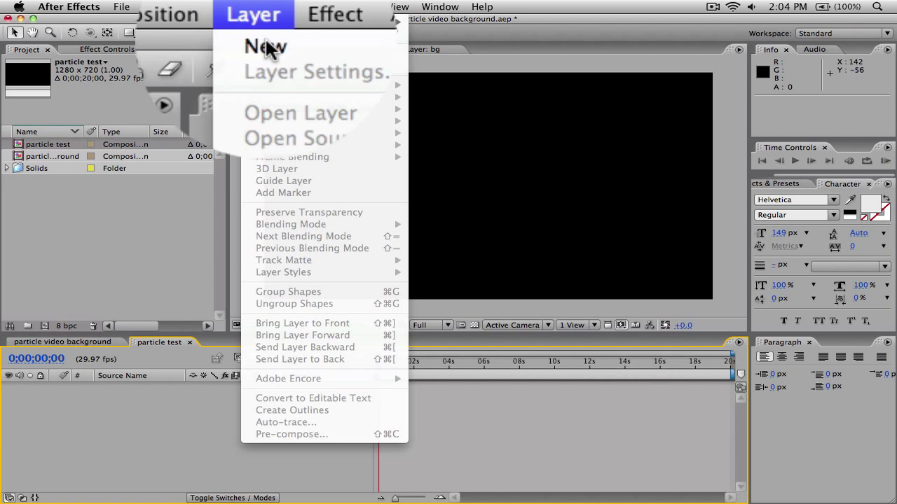
mouse_move(273, 23)
left_click(434, 69)
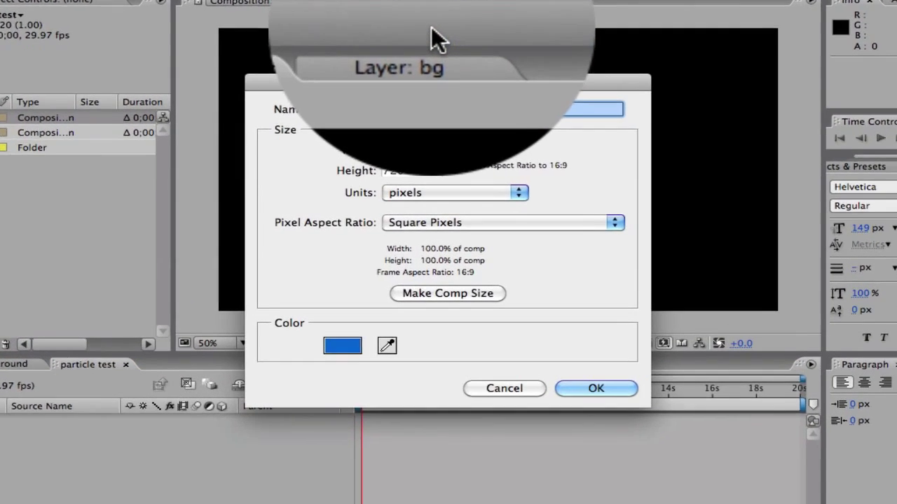
type("back")
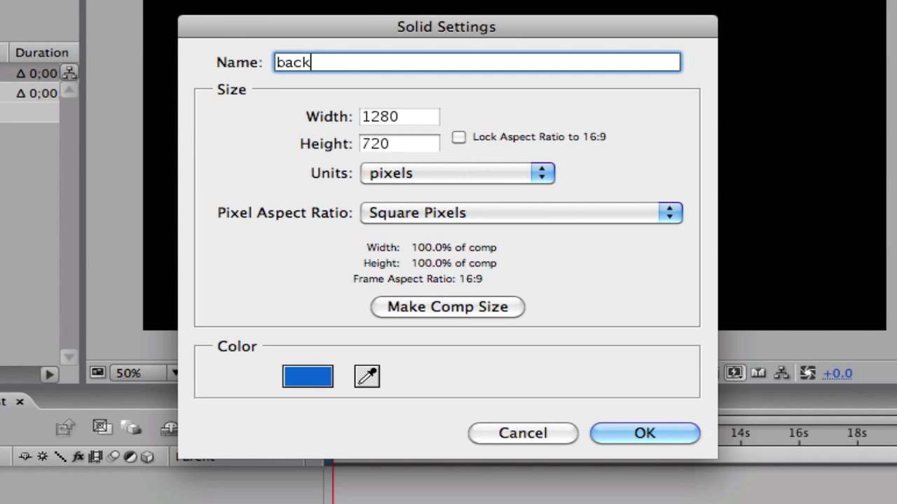
type("ground")
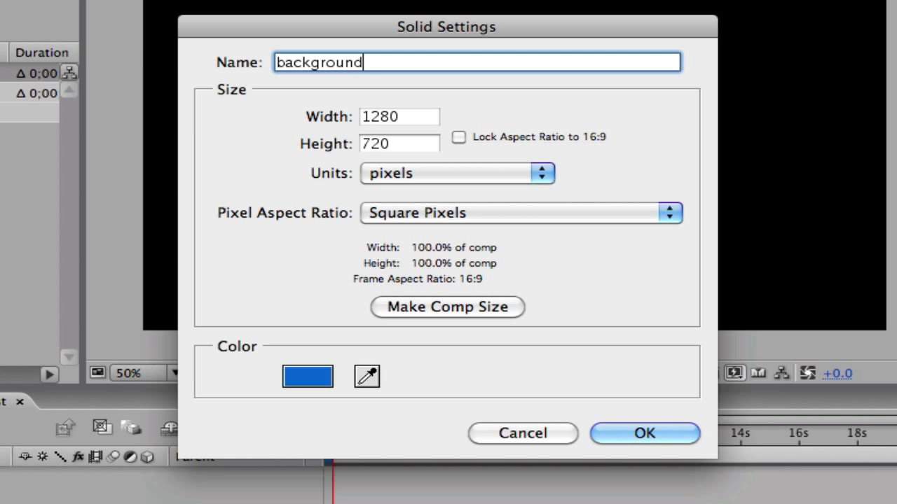
left_click(424, 309)
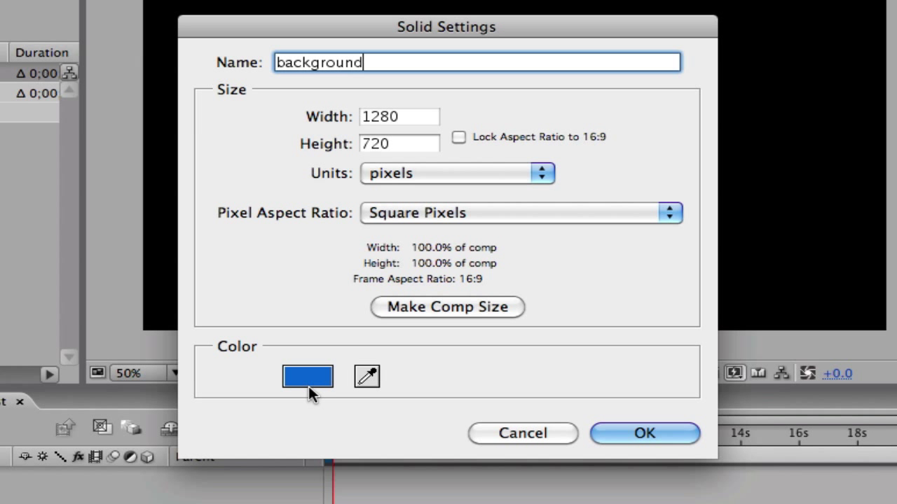
left_click(659, 433)
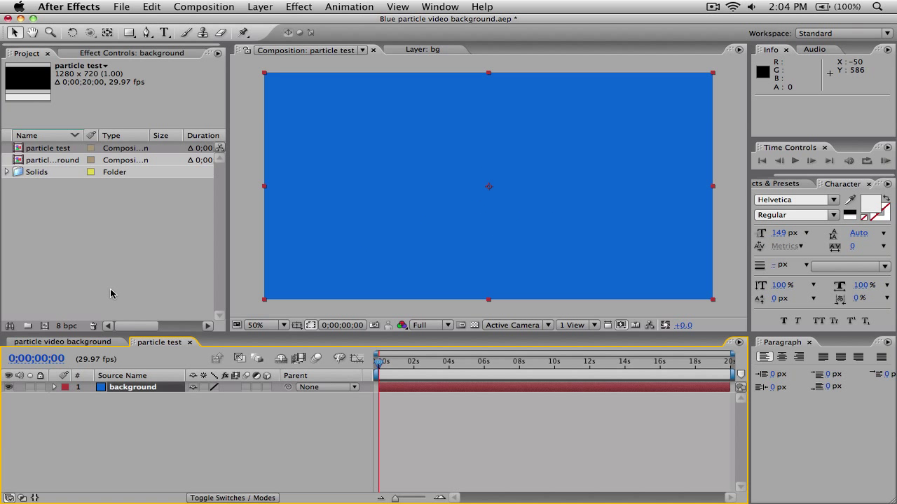
Step: Examine the finished gradient in the particle video background composition by temporarily hiding its particles layer, then return to particle test
left_click(15, 343)
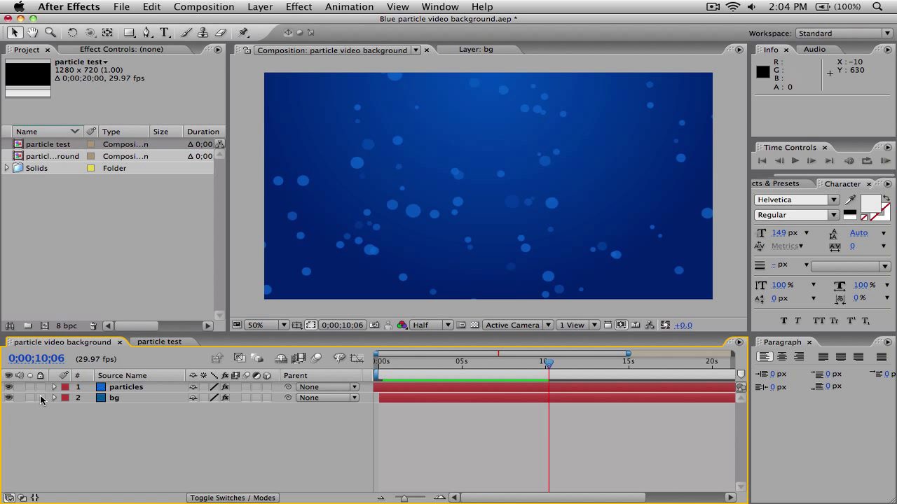
left_click(9, 387)
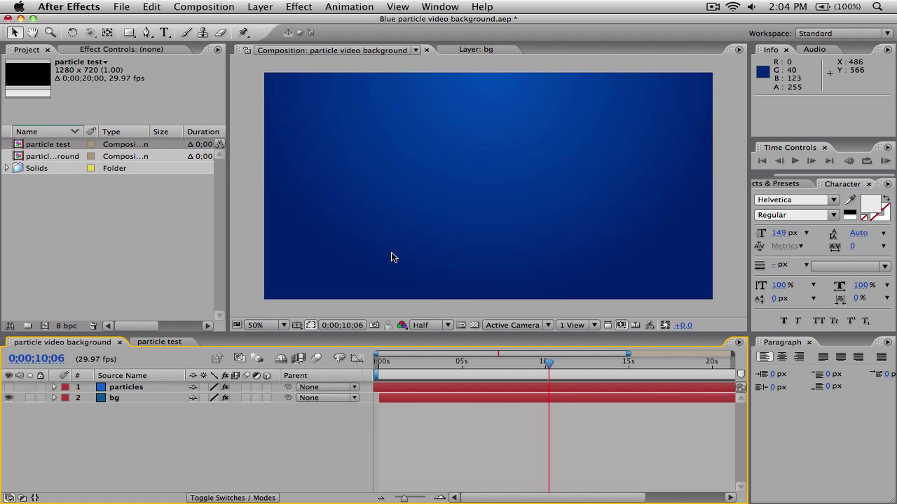
left_click(9, 387)
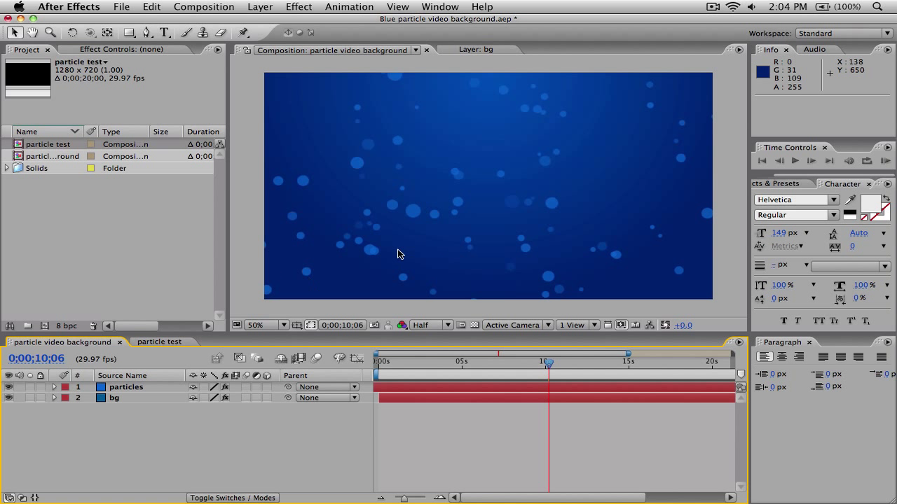
left_click(159, 342)
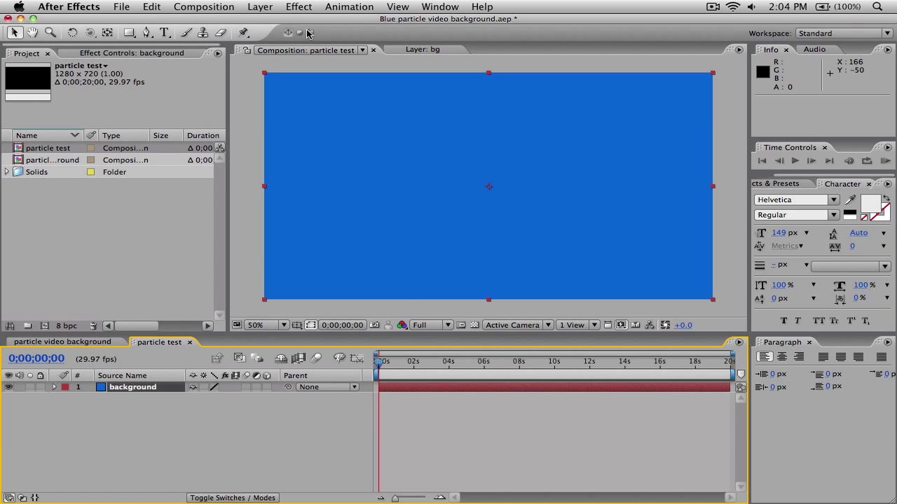
Step: Apply the Ramp effect to the background layer and set its ramp shape to Radial Ramp
left_click(298, 6)
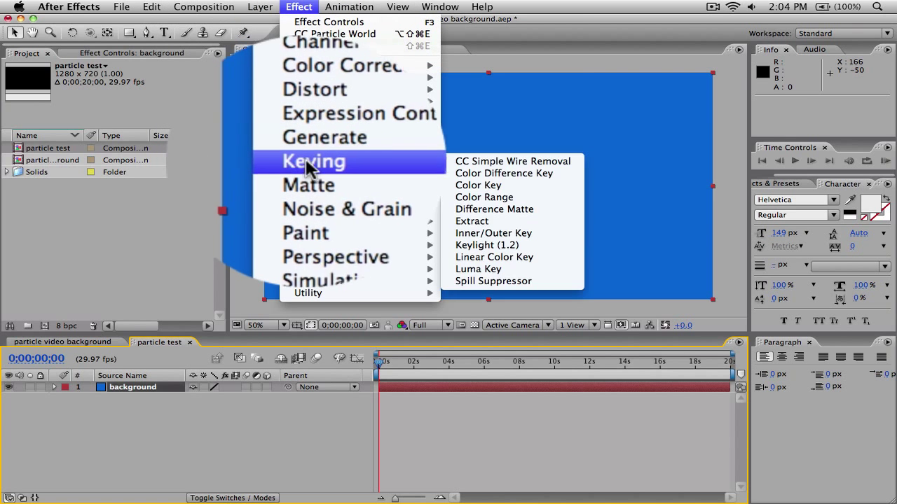
mouse_move(308, 149)
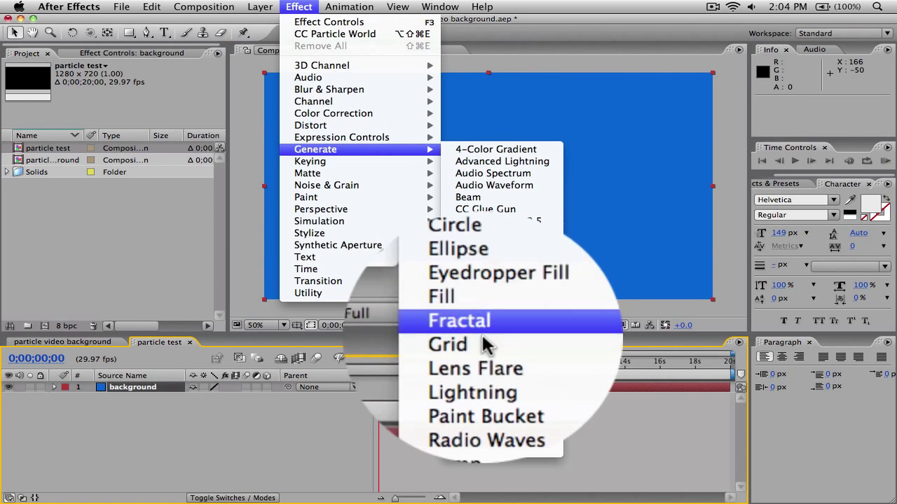
left_click(478, 412)
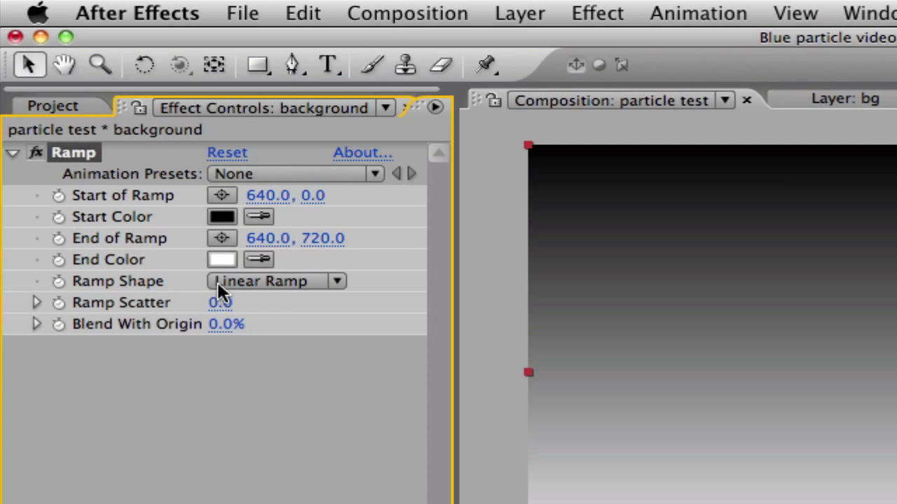
left_click(217, 281)
left_click(225, 297)
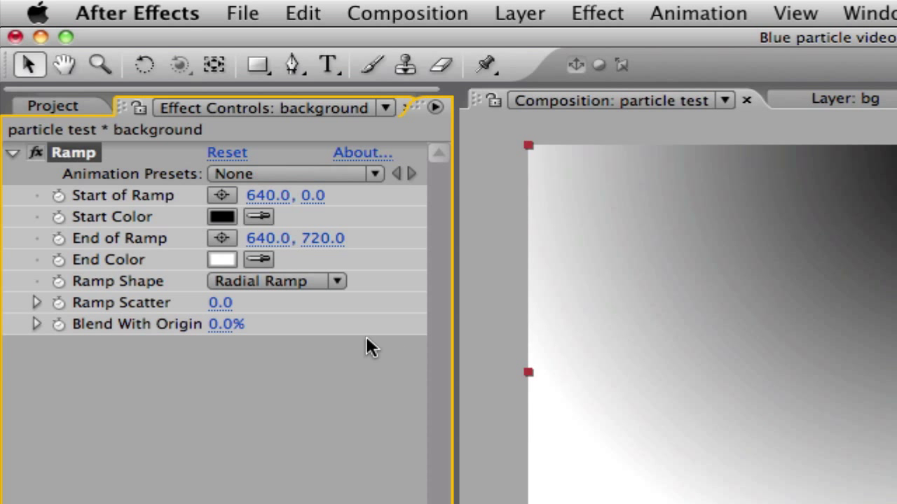
Step: Set the ramp's start color to a bright blue with RGB values 25, 138, 218
left_click(232, 218)
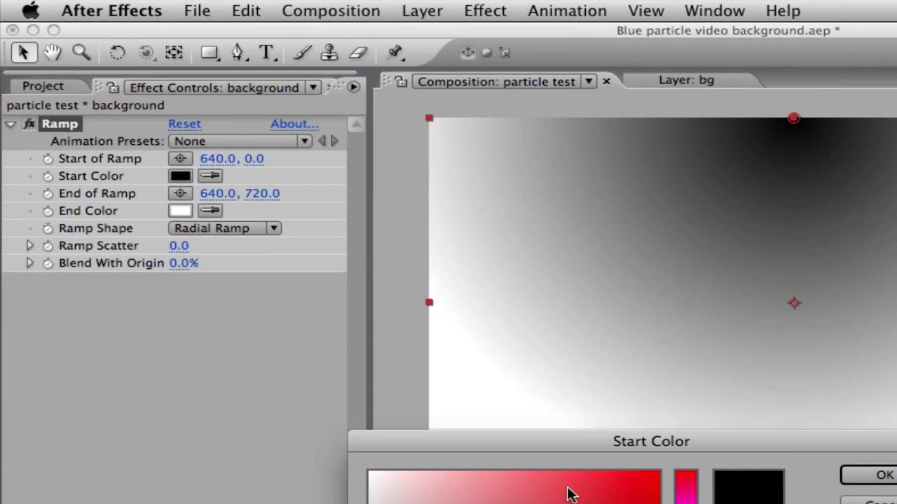
left_click(425, 362)
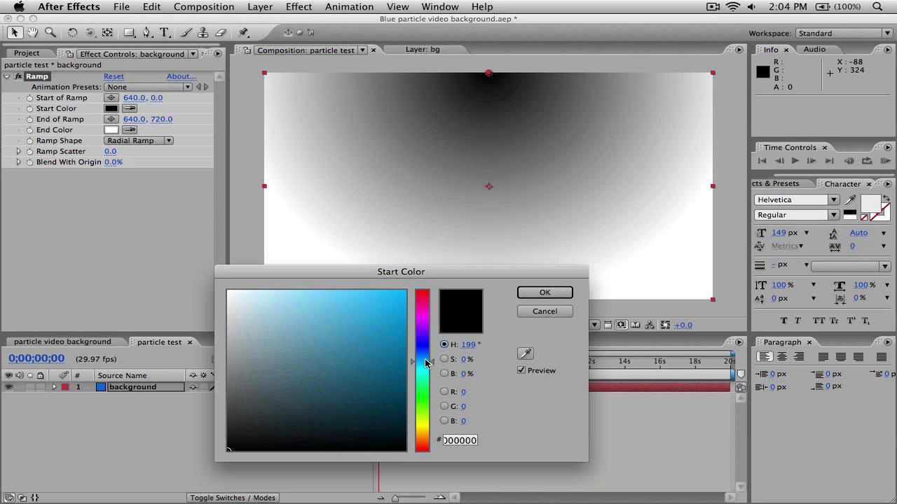
left_click_drag(425, 361, 425, 358)
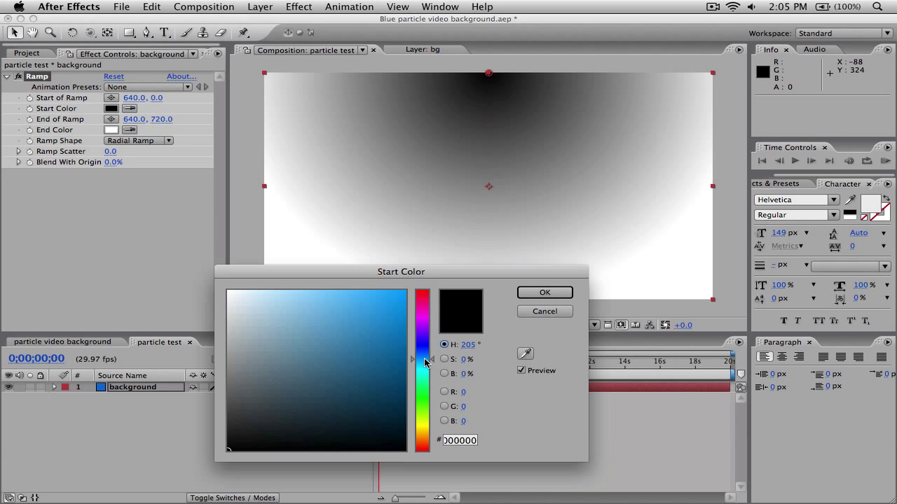
left_click(366, 325)
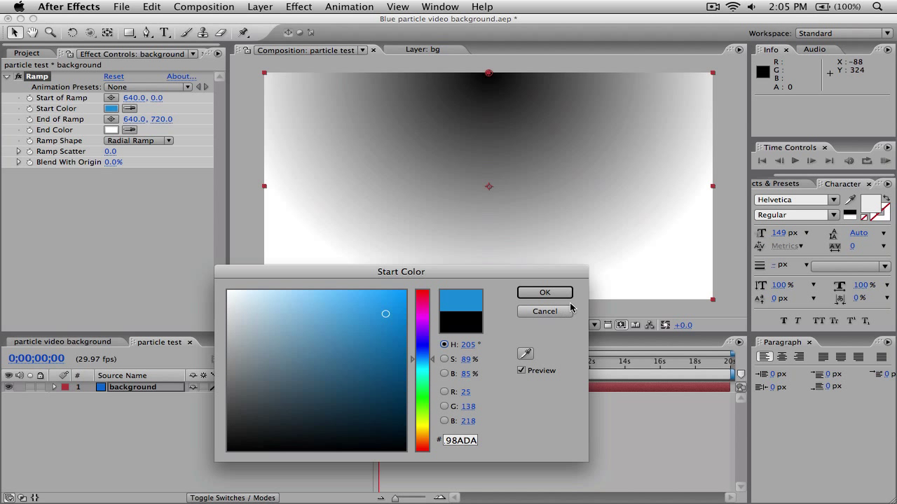
left_click(545, 292)
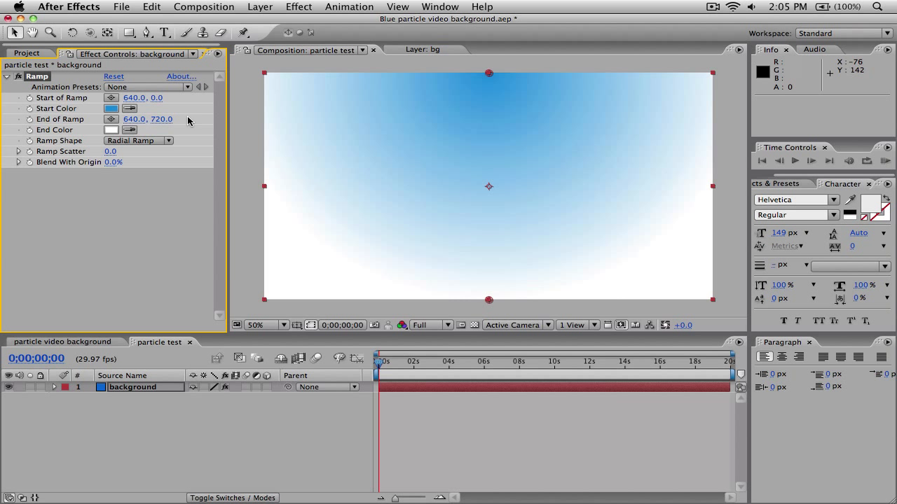
Step: Set the ramp's end color to a dark navy blue and deselect the background layer
left_click(111, 130)
left_click_drag(423, 360, 405, 389)
left_click(544, 292)
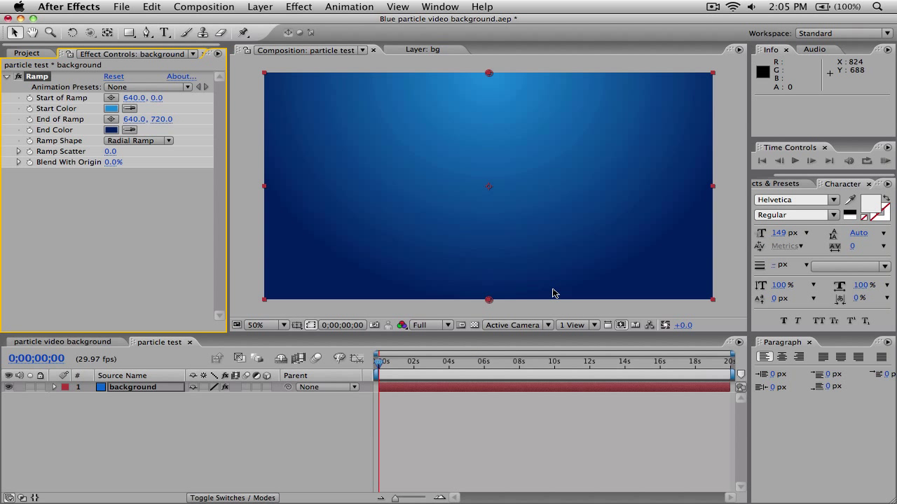
left_click(150, 269)
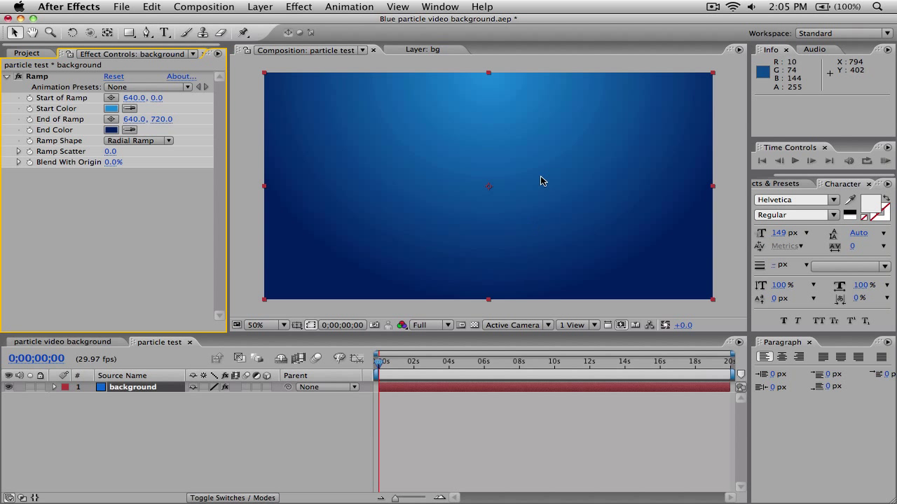
left_click(507, 440)
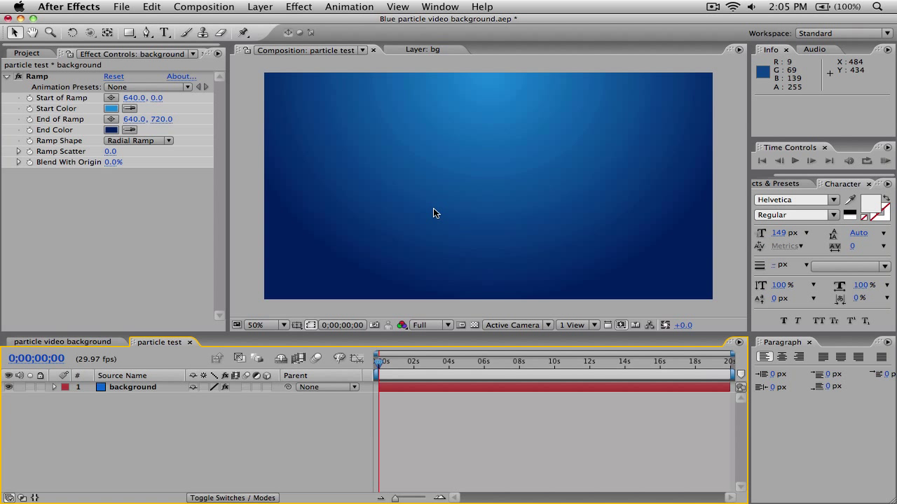
Step: Examine the particles in the finished particle video background composition at about 10 seconds, and return to particle test
left_click(39, 344)
left_click_drag(532, 371, 551, 373)
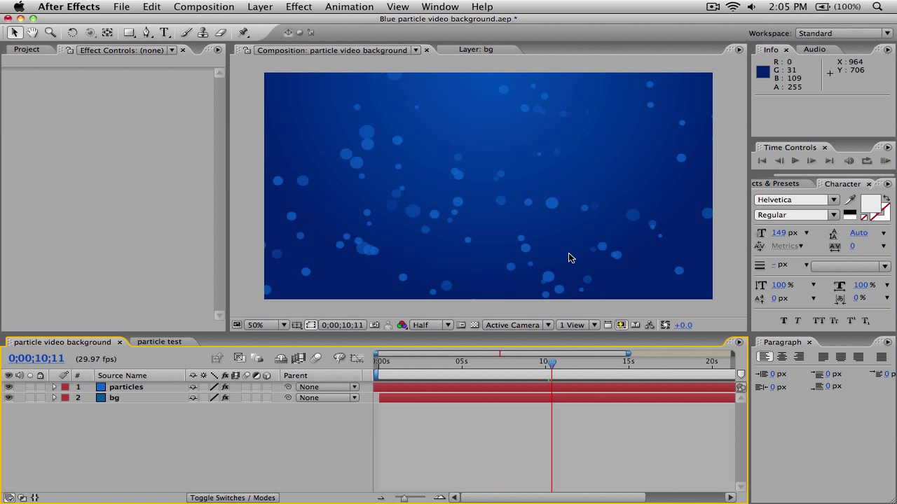
left_click(155, 343)
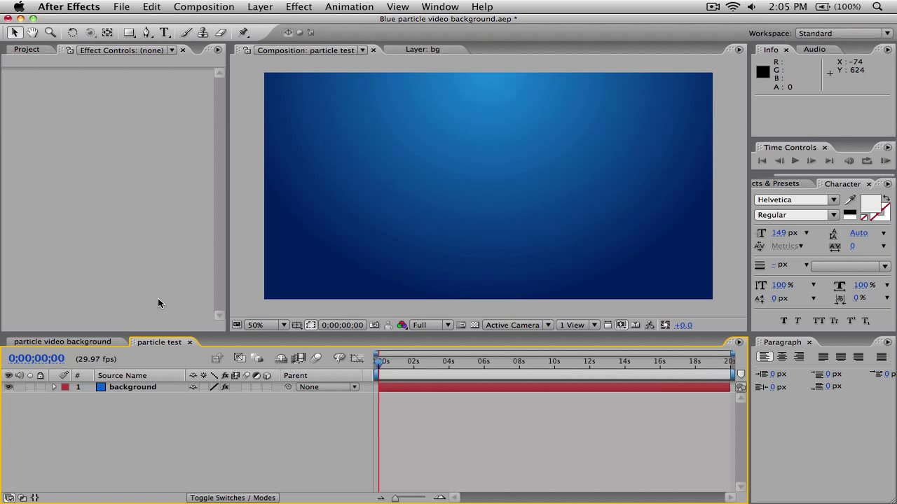
Step: Create a new solid layer named particles in the particle test composition, using blue with RGB values 10, 100, 211
left_click(464, 387)
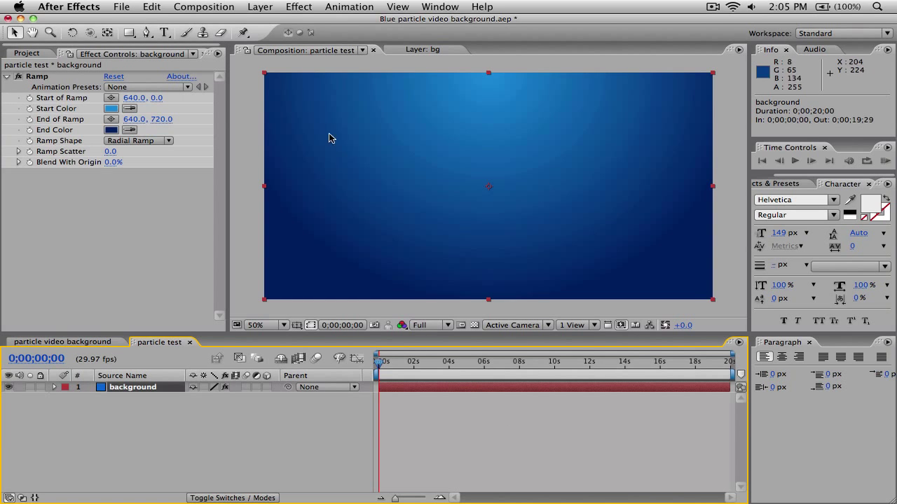
left_click(260, 7)
mouse_move(287, 22)
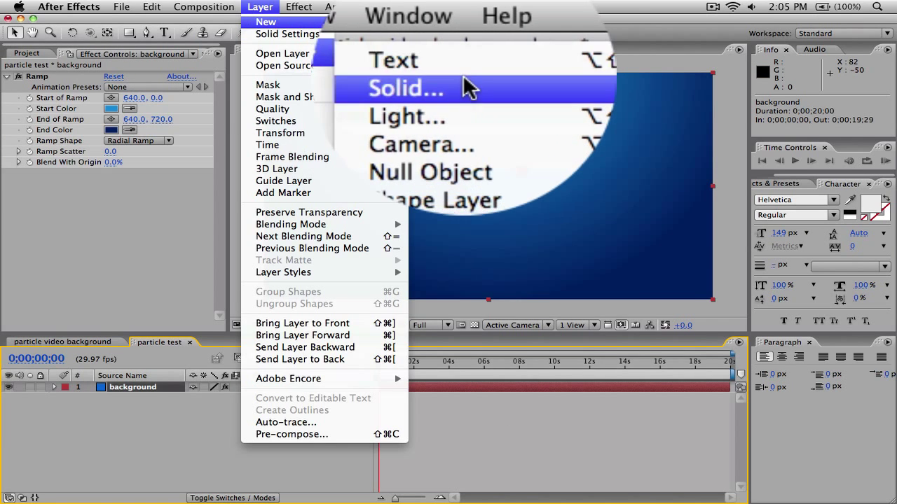
left_click(448, 37)
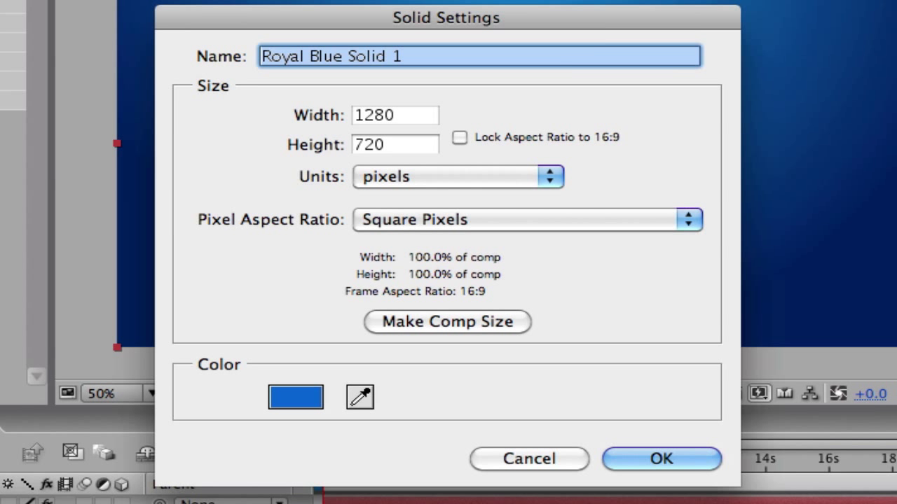
type("particles")
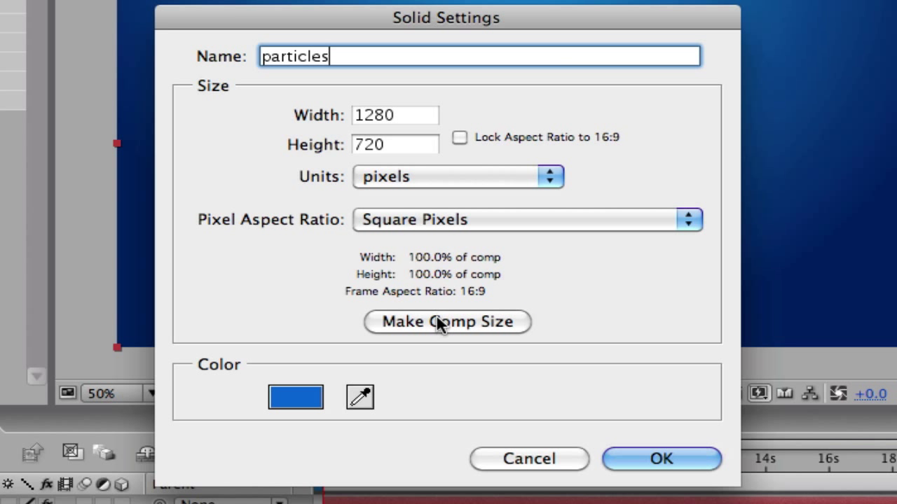
left_click(359, 397)
left_click(307, 398)
left_click(306, 397)
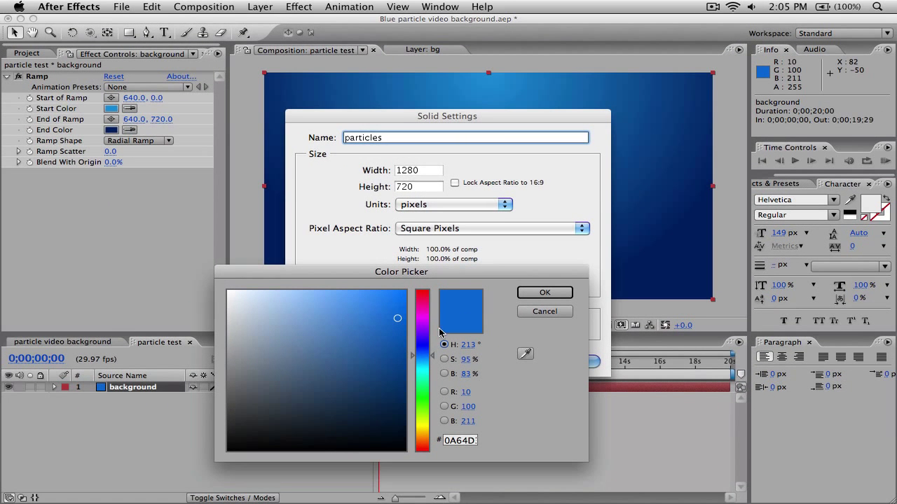
left_click(544, 293)
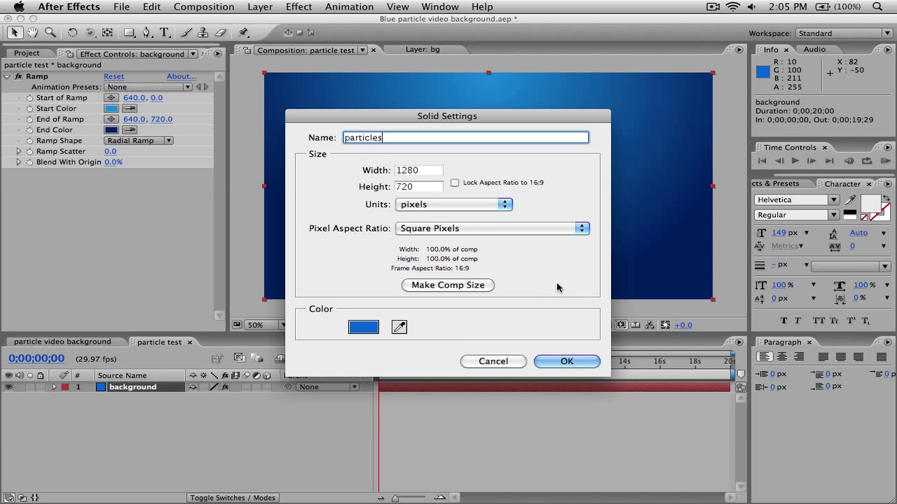
left_click(580, 366)
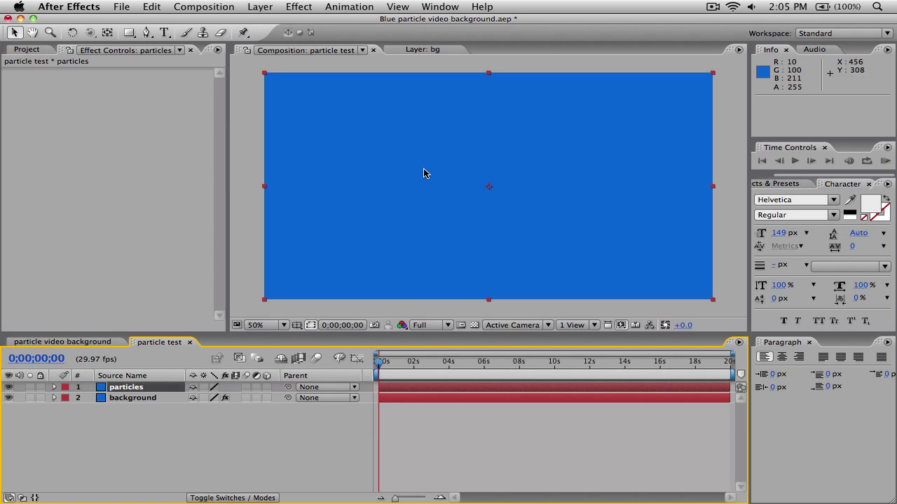
Step: Check the particles layer's coverage by toggling its visibility, and apply the CC Particle World effect to it
left_click(7, 387)
left_click(7, 387)
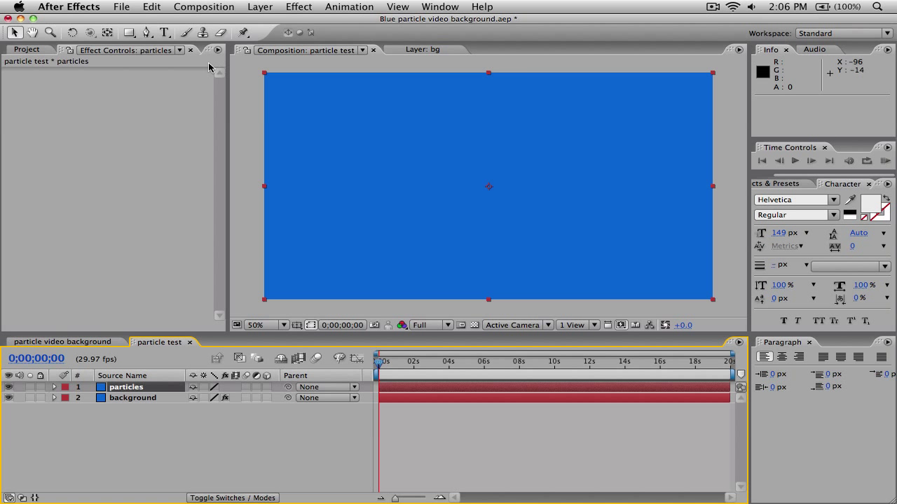
left_click(98, 342)
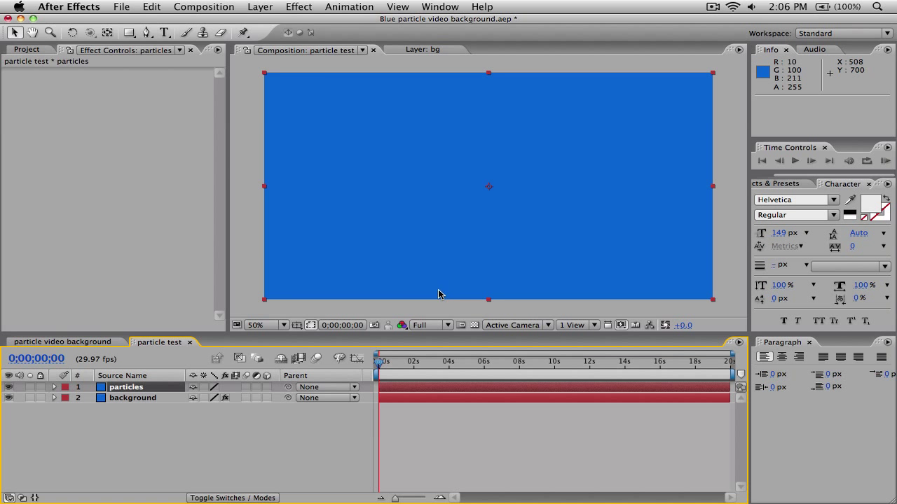
left_click(295, 6)
mouse_move(358, 232)
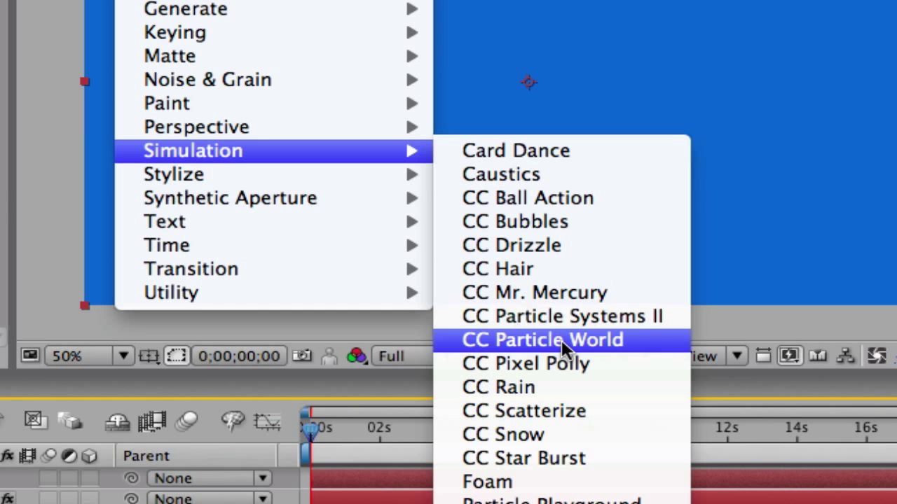
left_click(561, 340)
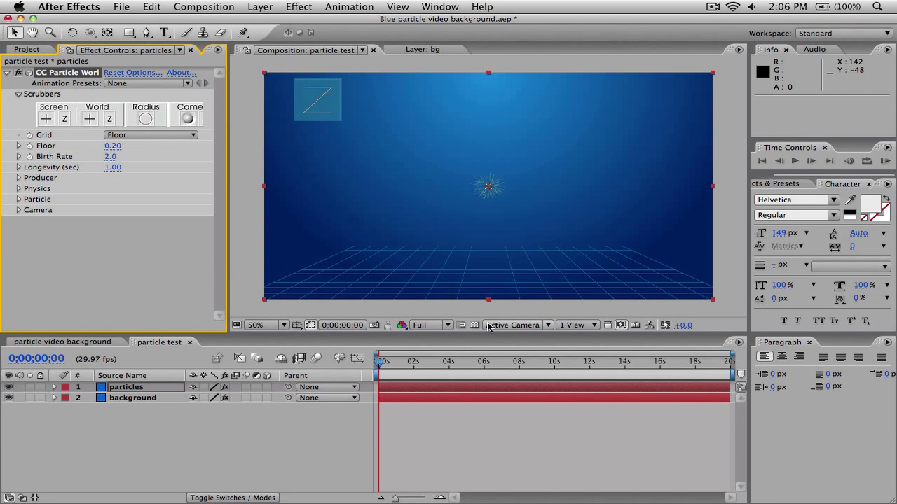
Step: Lower the composition's preview resolution to Half, and preview the default particle animation before returning to the first frame
left_click(439, 326)
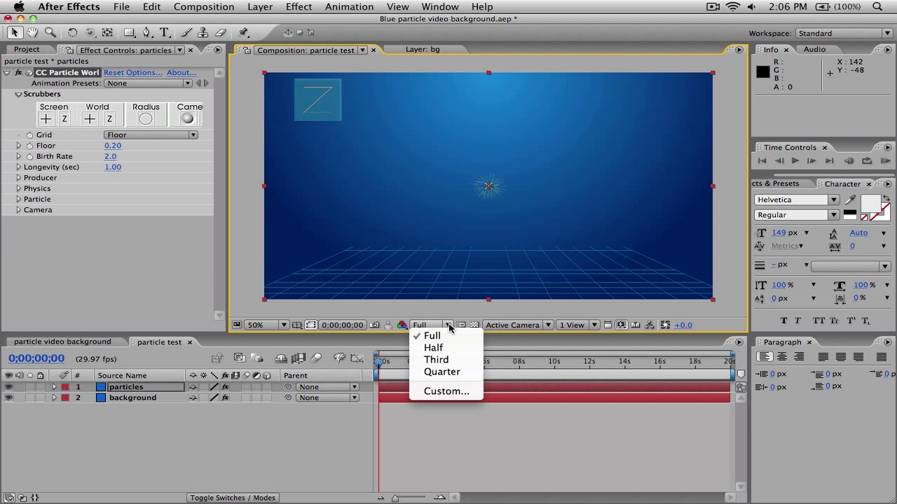
left_click(441, 350)
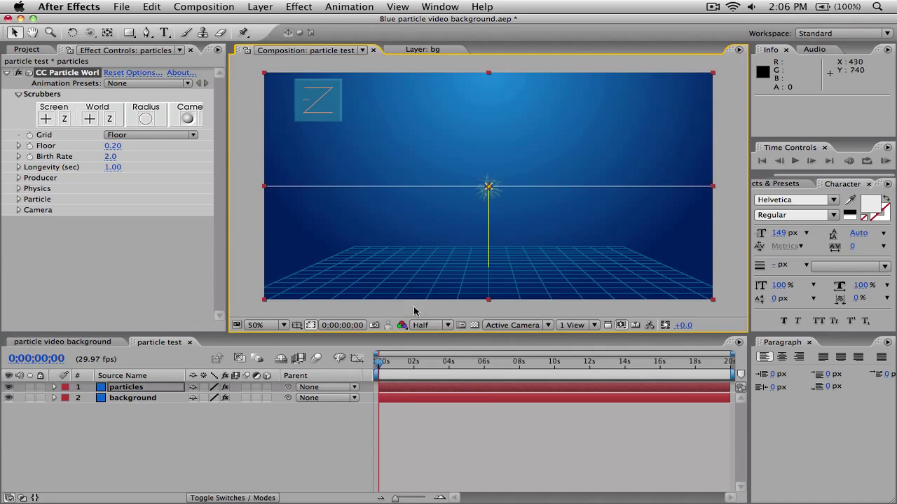
key("space")
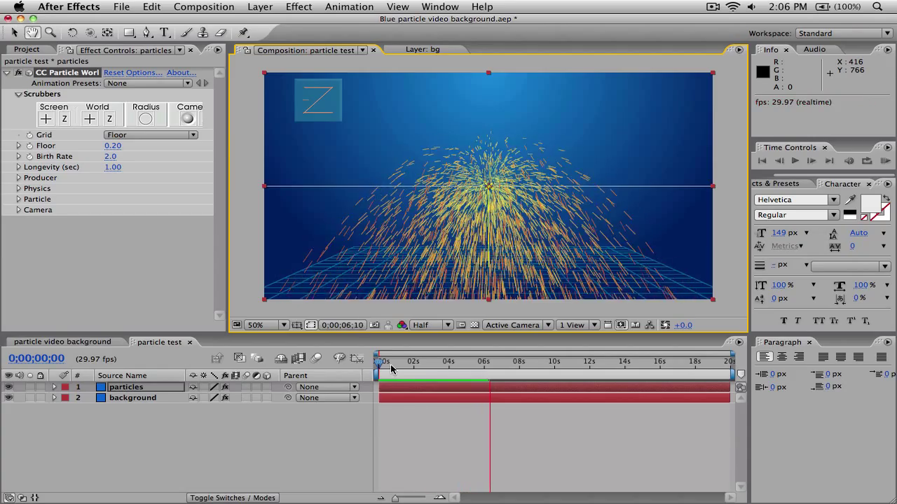
left_click(399, 369)
left_click_drag(399, 369, 379, 369)
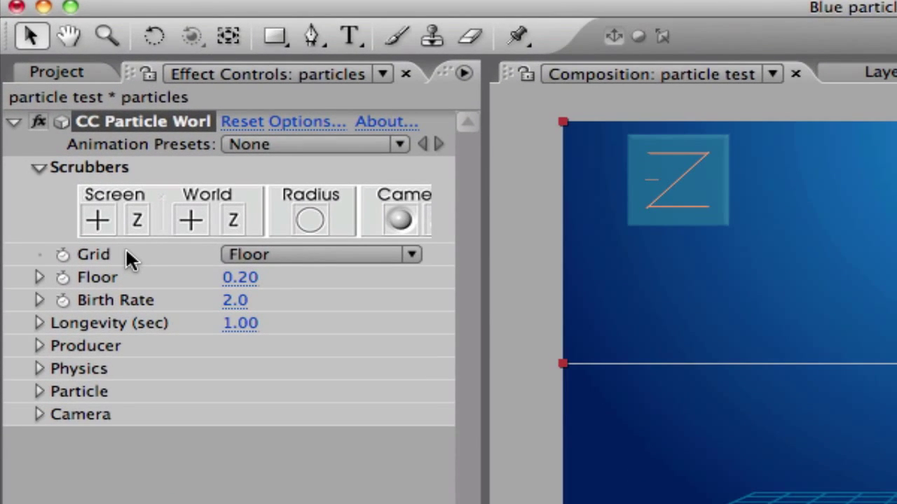
Step: Set the Grid option of CC Particle World to Off, and preview the animation before returning to the first frame
left_click(227, 254)
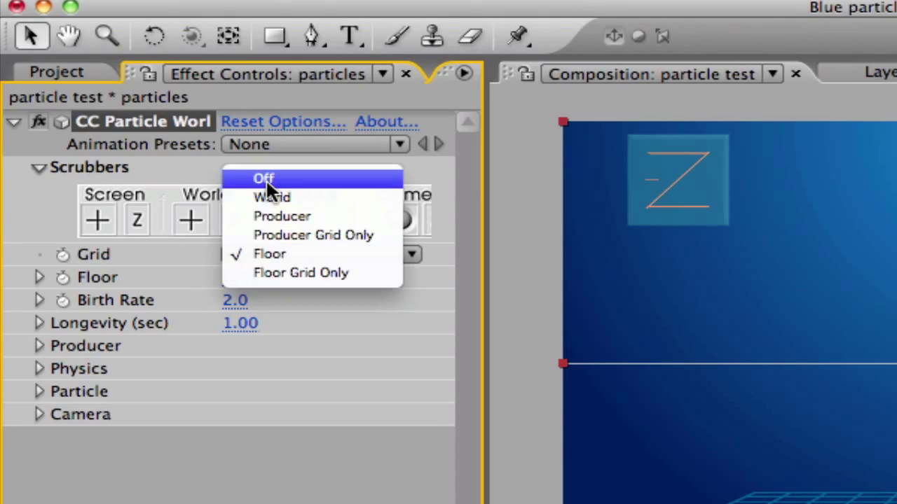
left_click(266, 179)
key("space")
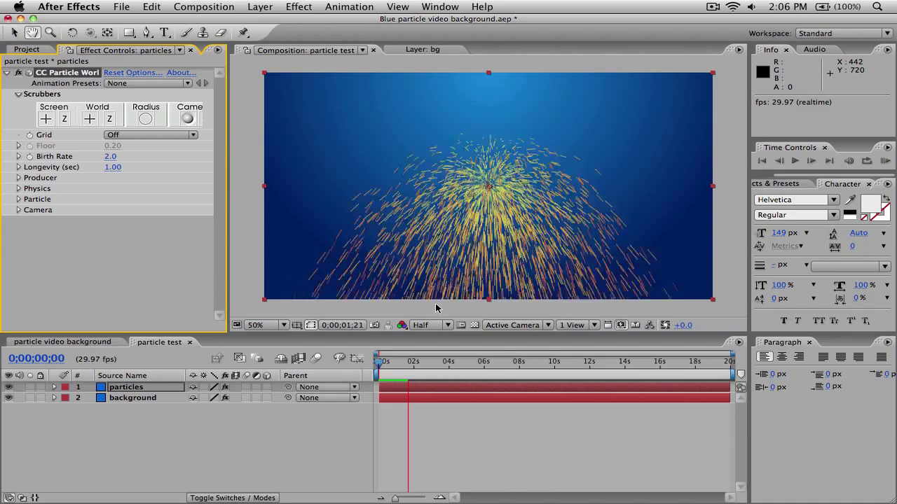
key("space")
left_click_drag(394, 361, 376, 362)
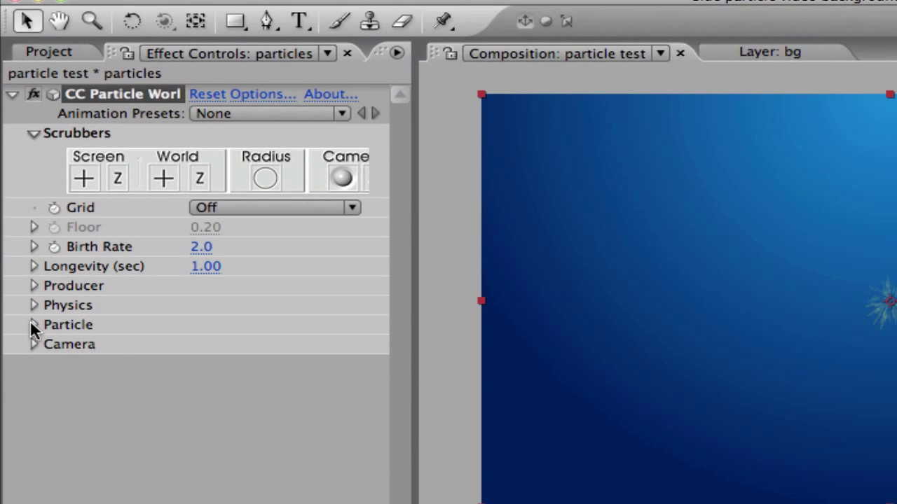
Step: Try Shaded Sphere as the particle type, switch it to Lens Convex, and compare with the particle video background composition
left_click(18, 199)
scroll(17, 201, "down", 1)
scroll(30, 331, "down", 1)
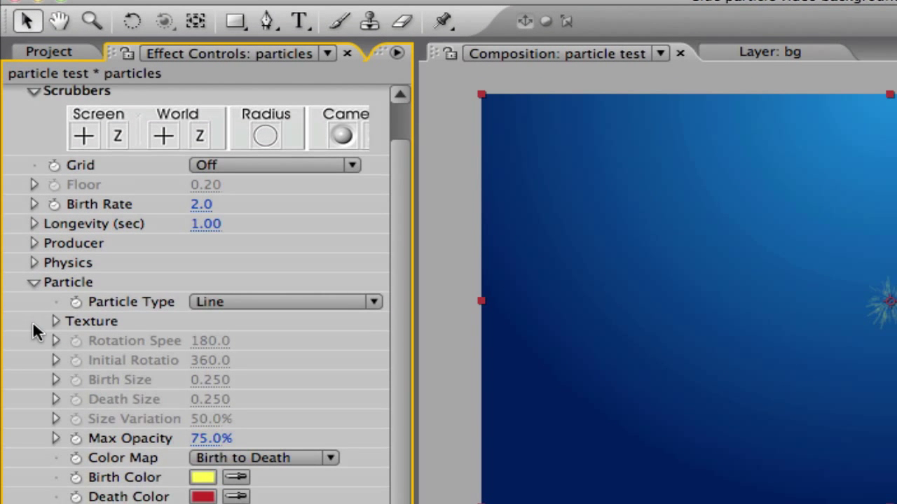
left_click(222, 303)
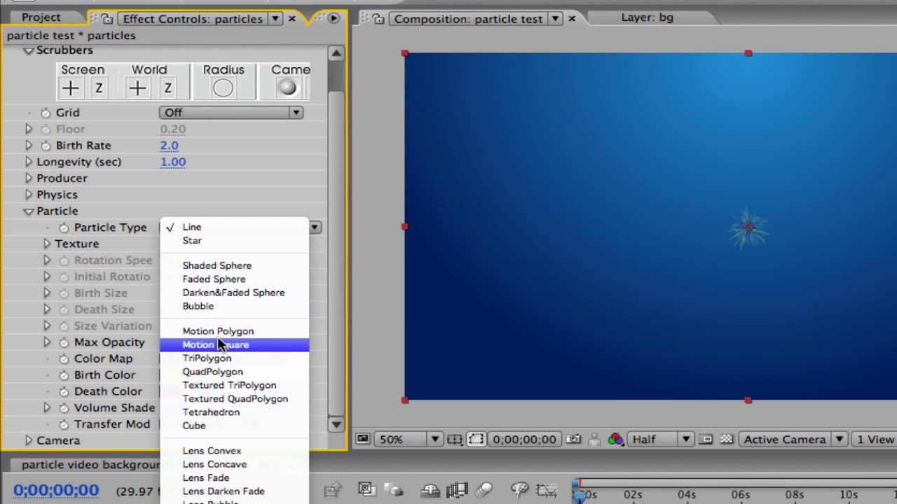
left_click(231, 270)
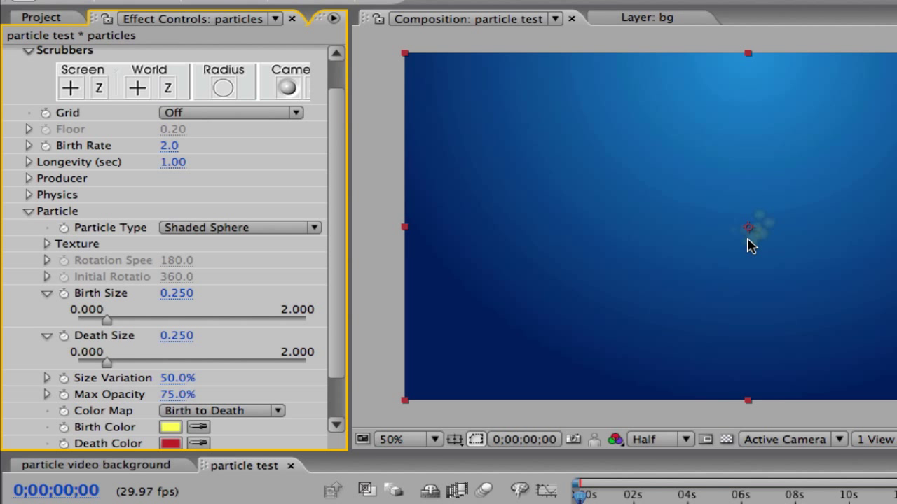
left_click(178, 235)
left_click(191, 414)
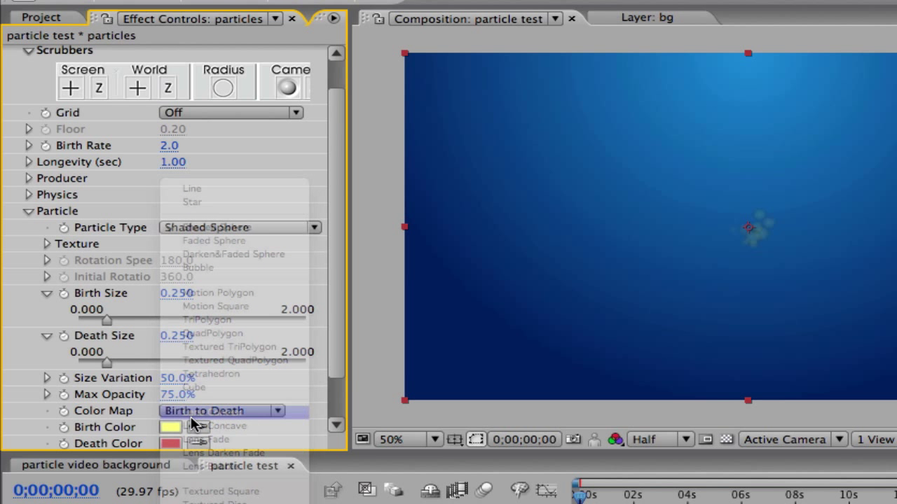
left_click(97, 465)
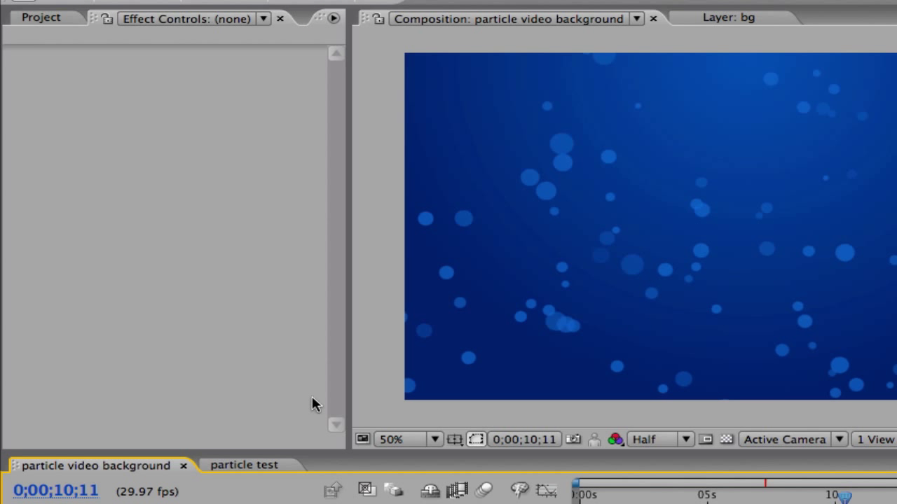
left_click(284, 462)
Step: Switch the particle type to Shaded Sphere to examine its birth and death color settings, and restore Lens Convex
left_click(226, 263)
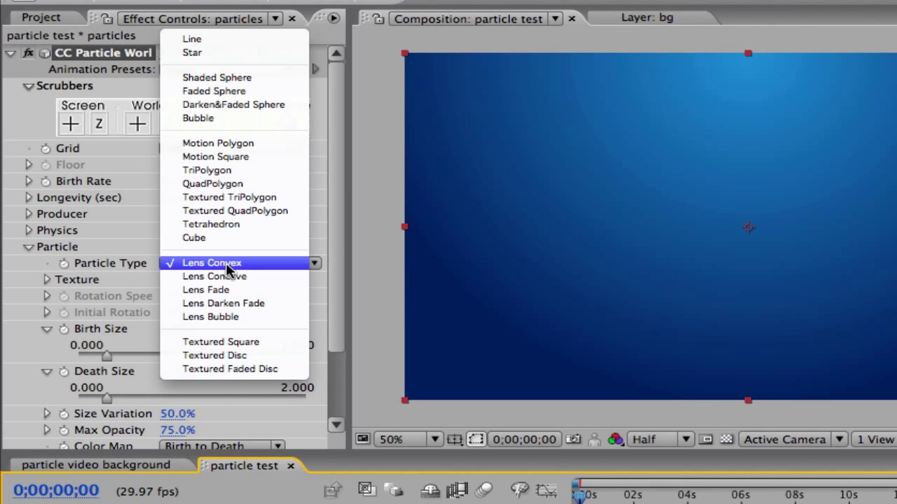
left_click(200, 80)
scroll(210, 175, "down", 3)
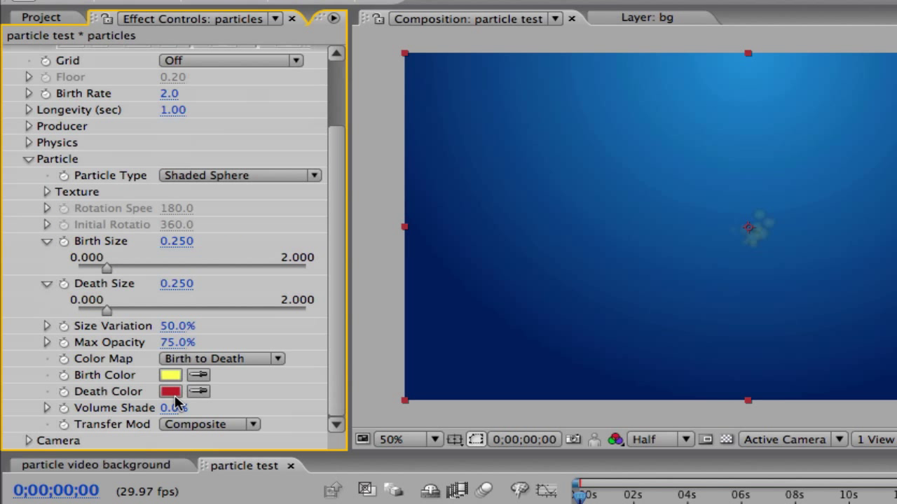
scroll(175, 400, "up", 2)
left_click(181, 218)
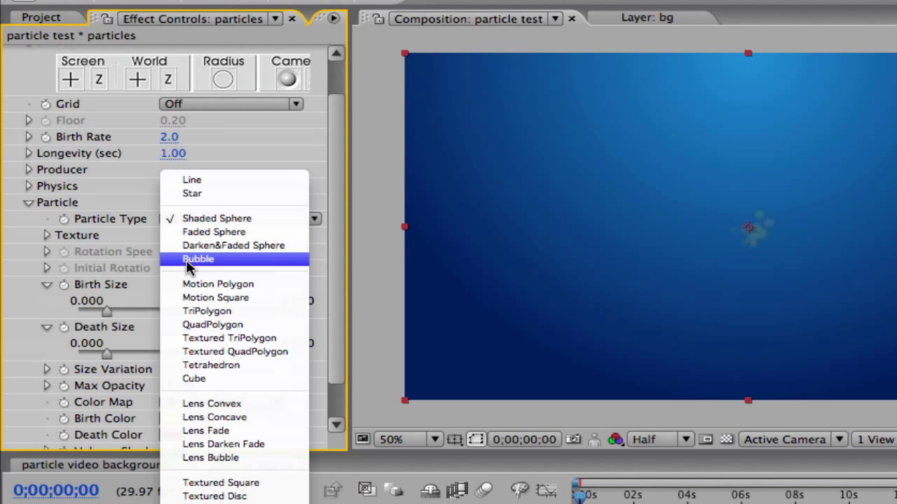
left_click(211, 404)
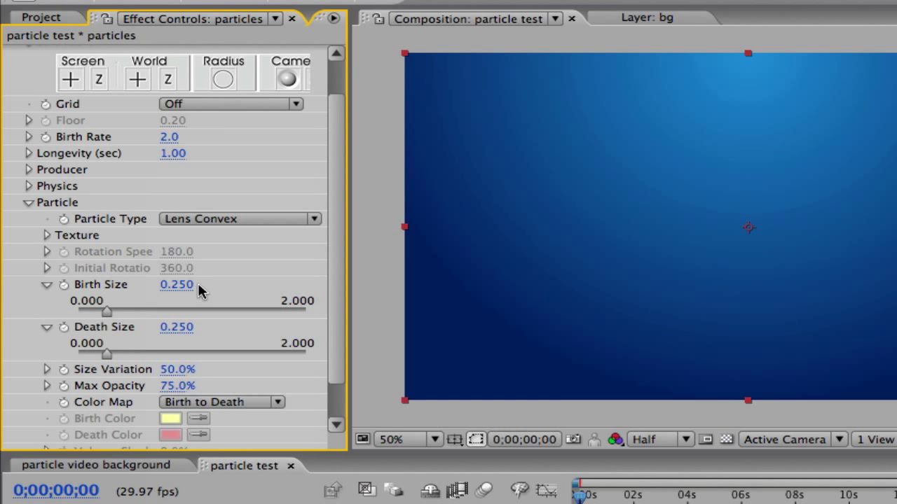
scroll(168, 350, "down", 1)
left_click(244, 465)
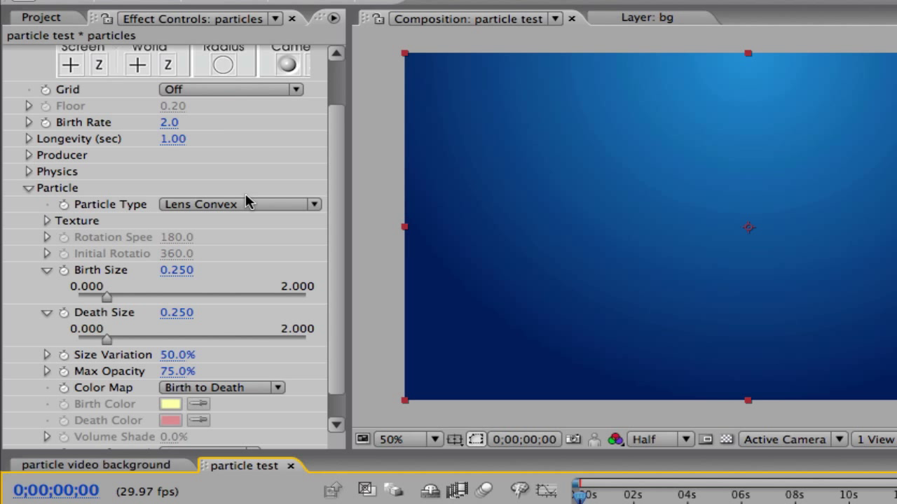
scroll(224, 206, "down", 1)
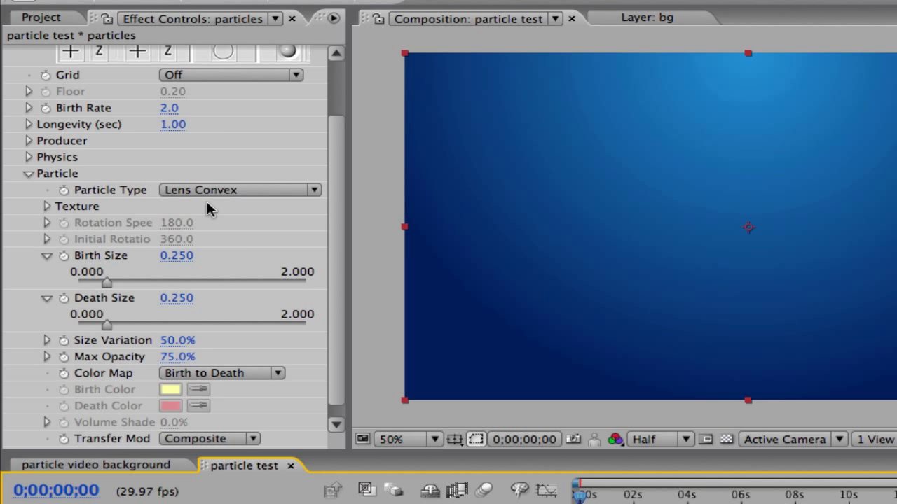
Step: Expand the Physics settings of CC Particle World and preview the particle motion, leaving the current time at 0;00;05;14
left_click(26, 175)
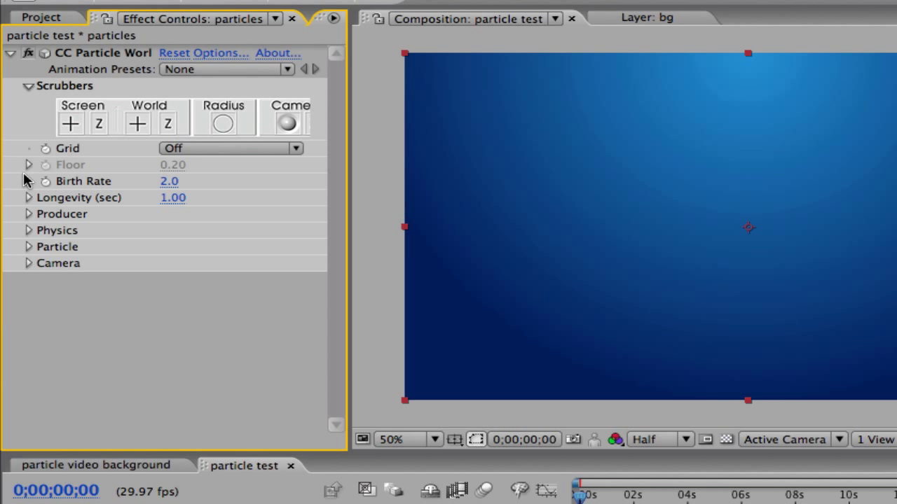
left_click(28, 231)
left_click_drag(722, 498, 782, 499)
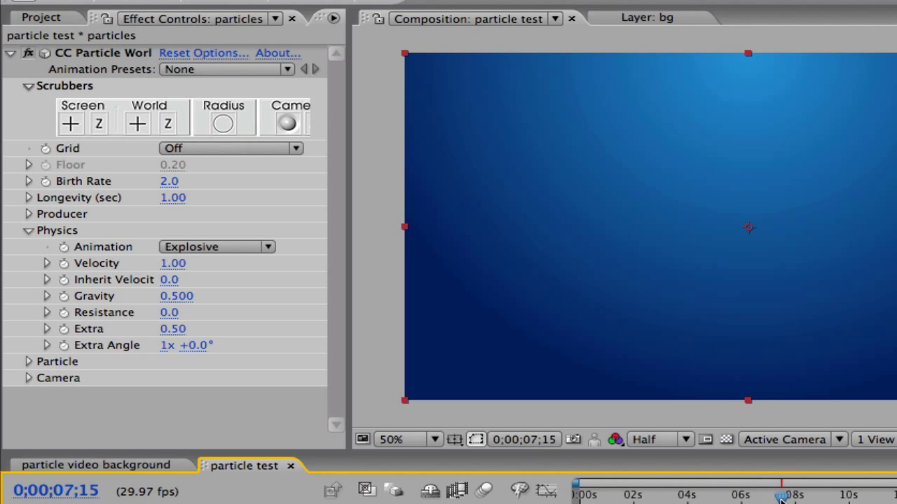
left_click(737, 499)
key("space")
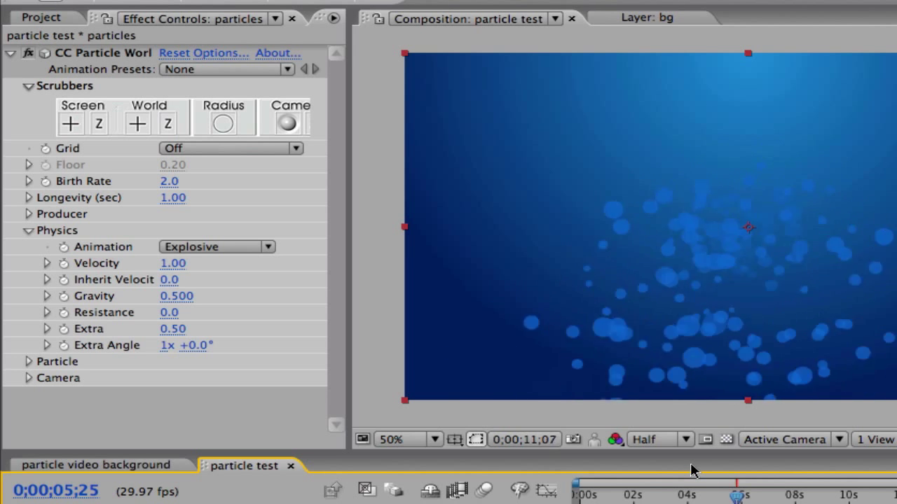
left_click(735, 482)
left_click(726, 494)
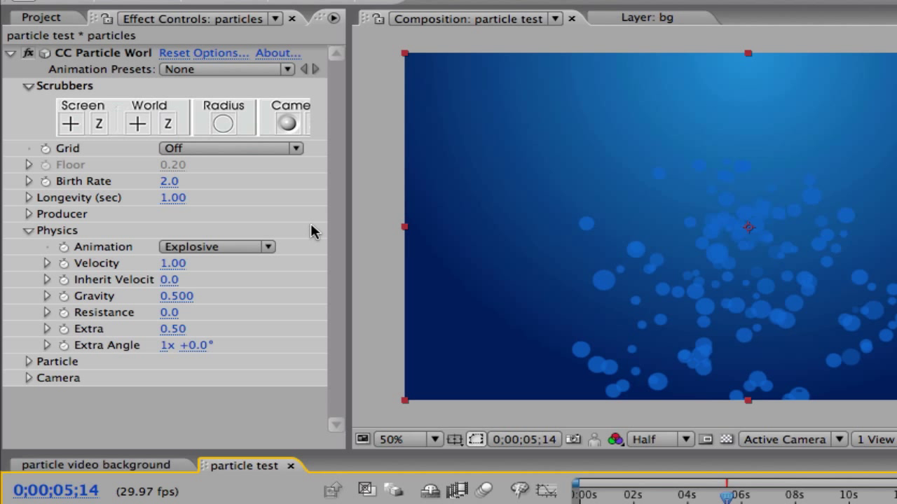
Step: Set the Physics velocity and gravity of CC Particle World to 0, and preview the particles, leaving the current time at 0;00;04;07
left_click(171, 263)
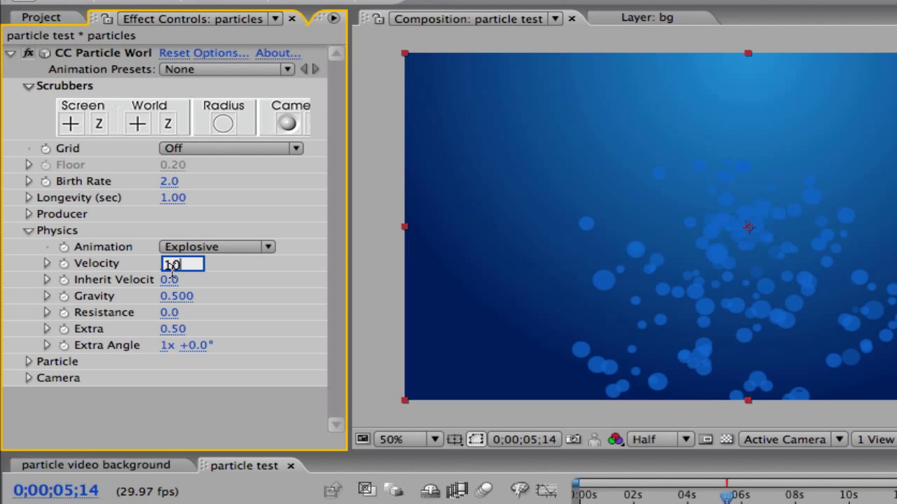
key("BackSpace")
type("0")
left_click(192, 296)
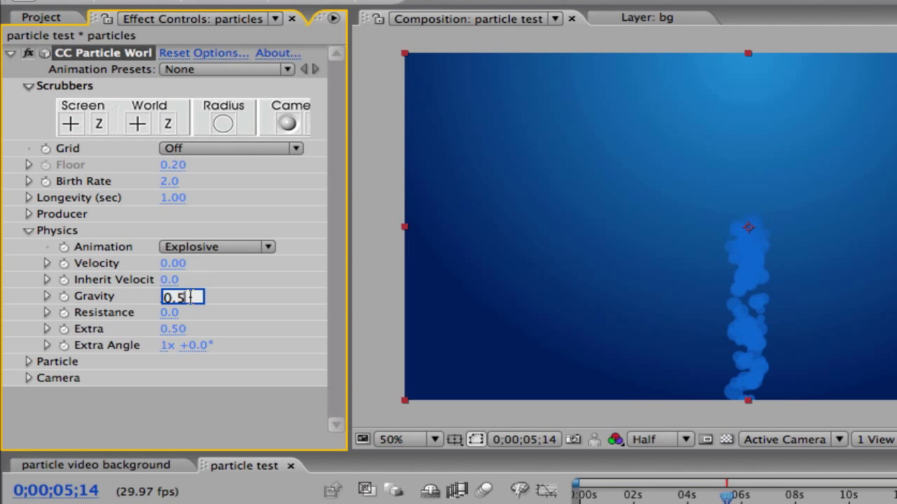
type("0")
key("Return")
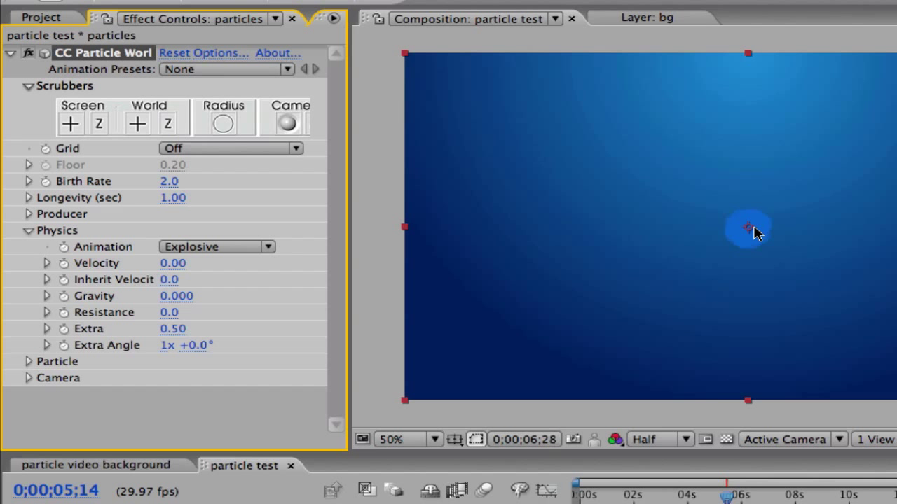
left_click(690, 453)
left_click(692, 495)
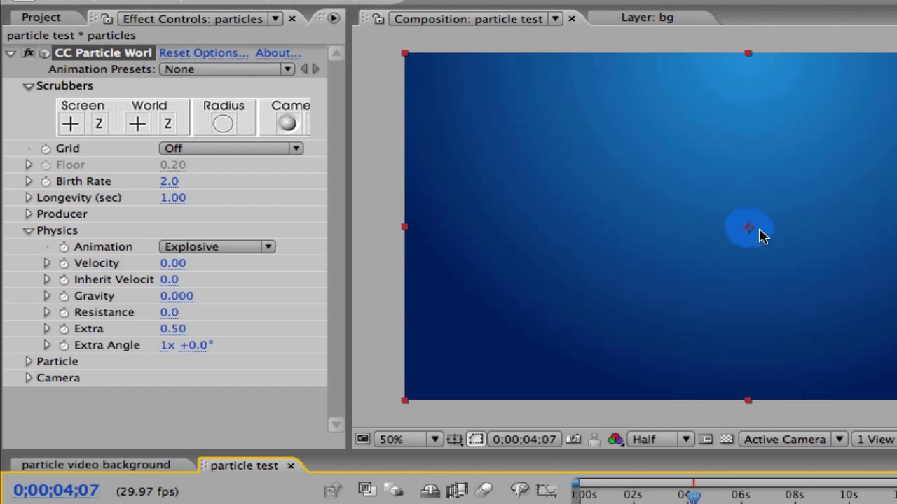
Step: Collapse the Physics settings and set the Producer's Radius X, Radius Y and Radius Z to 0.6 each
left_click(28, 231)
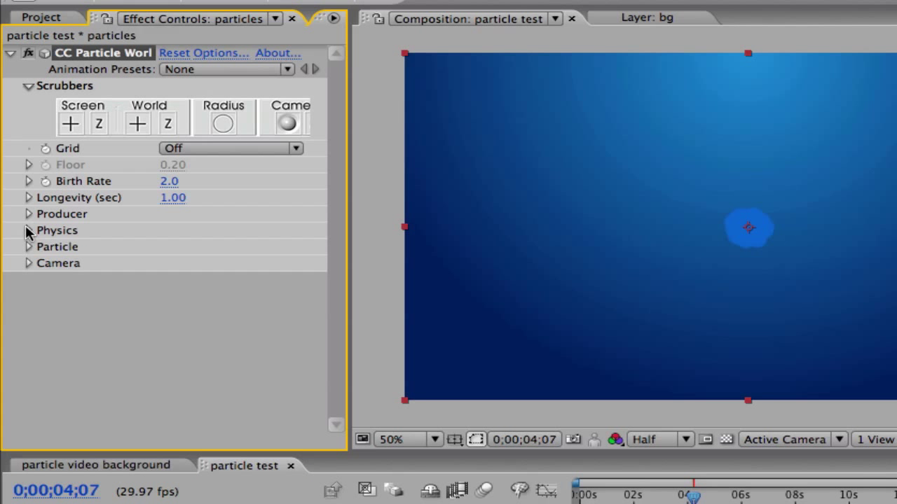
left_click(28, 215)
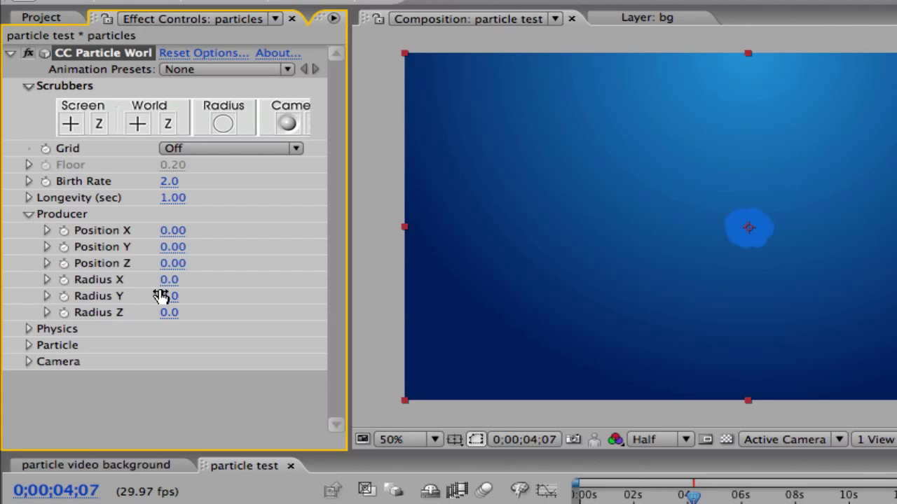
left_click_drag(216, 285, 220, 290)
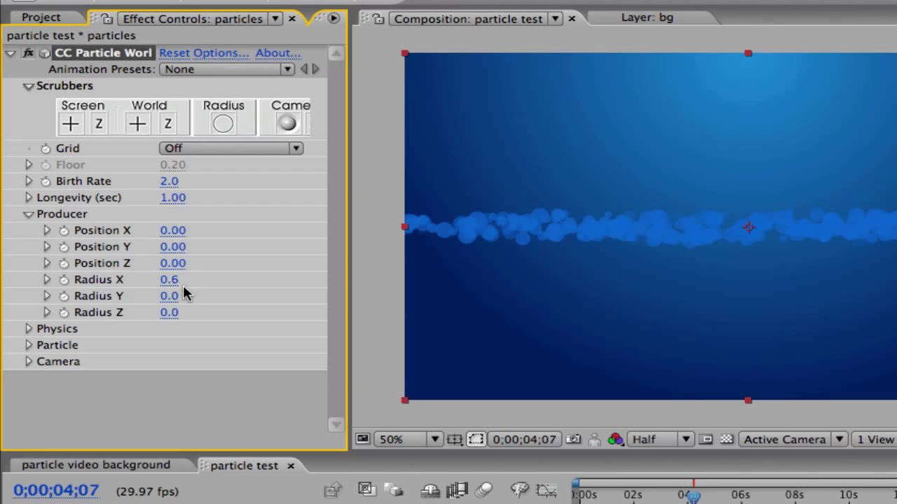
left_click_drag(173, 299, 185, 299)
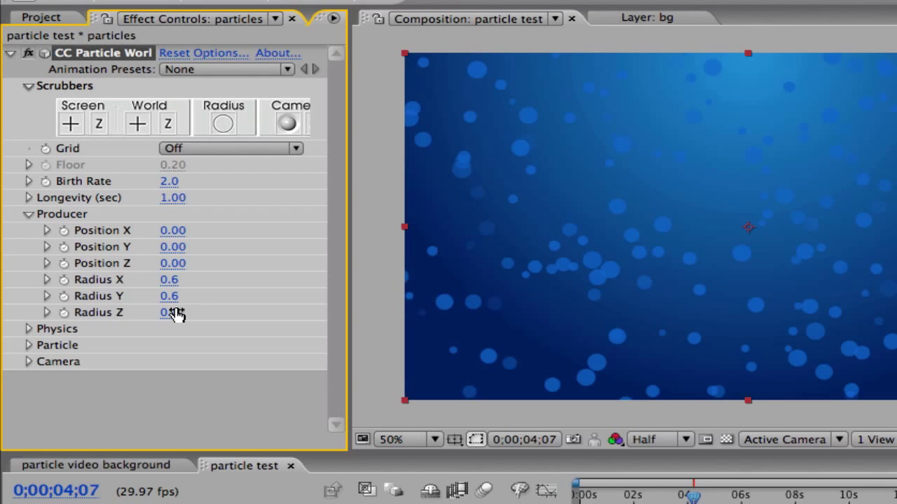
left_click_drag(172, 314, 234, 314)
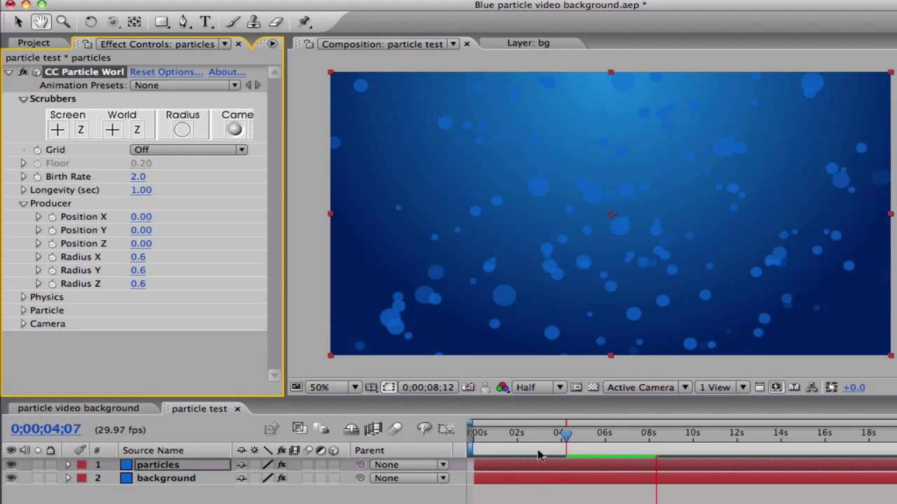
Step: Preview the spread-out particles from 0;00;03;15, and move the current time to 0;00;02;27
left_click(550, 435)
key("space")
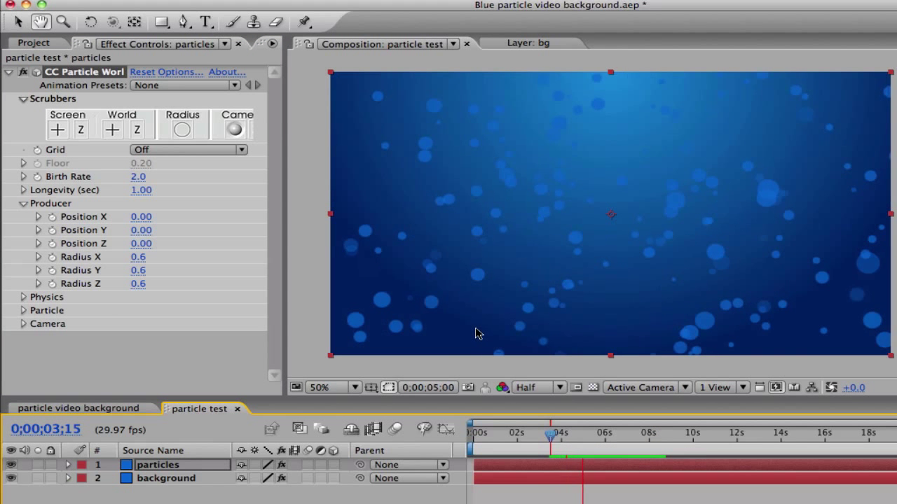
left_click(537, 432)
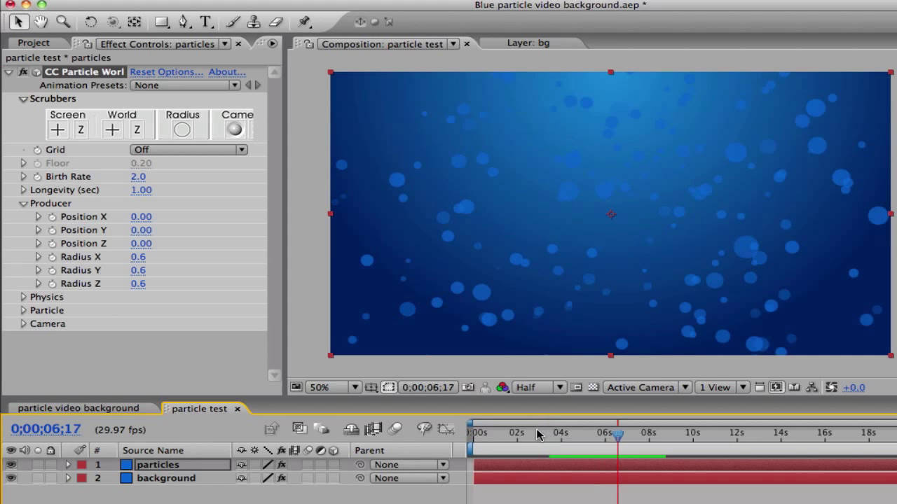
left_click(538, 434)
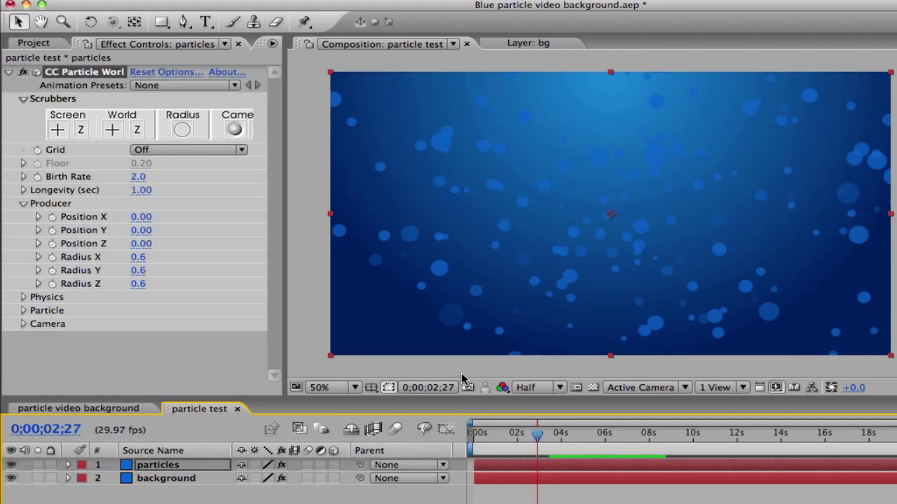
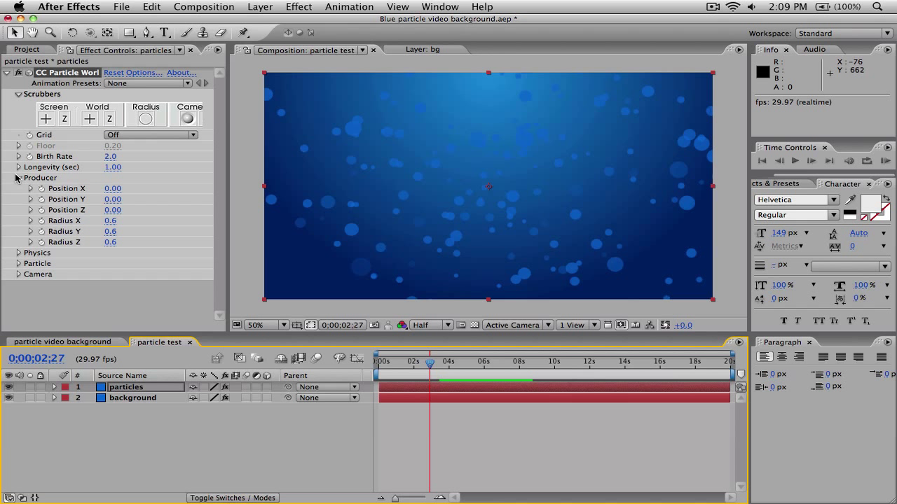
Step: Collapse the Producer settings, preview the particles, and compare the result with the particle video background composition
left_click(18, 178)
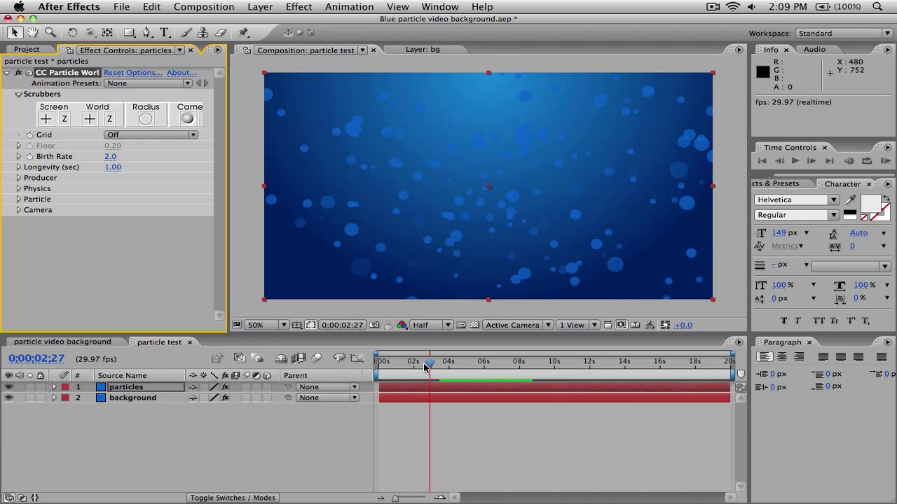
key("space")
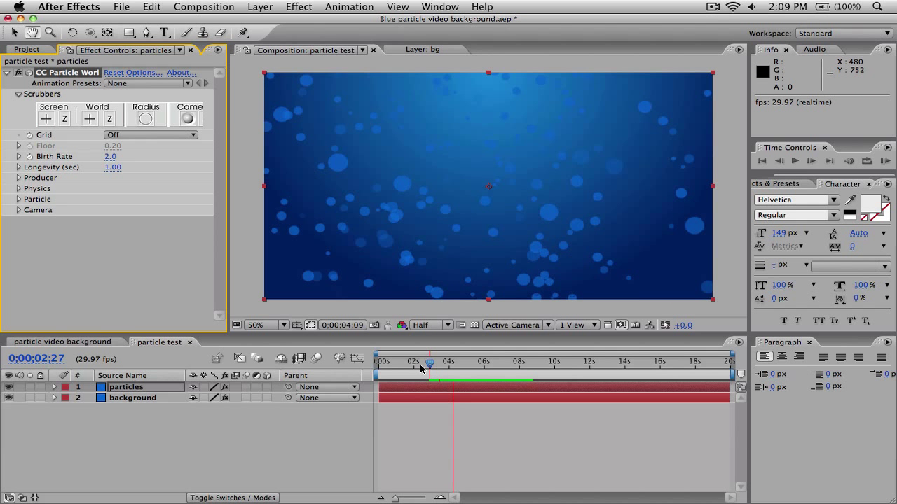
key("space")
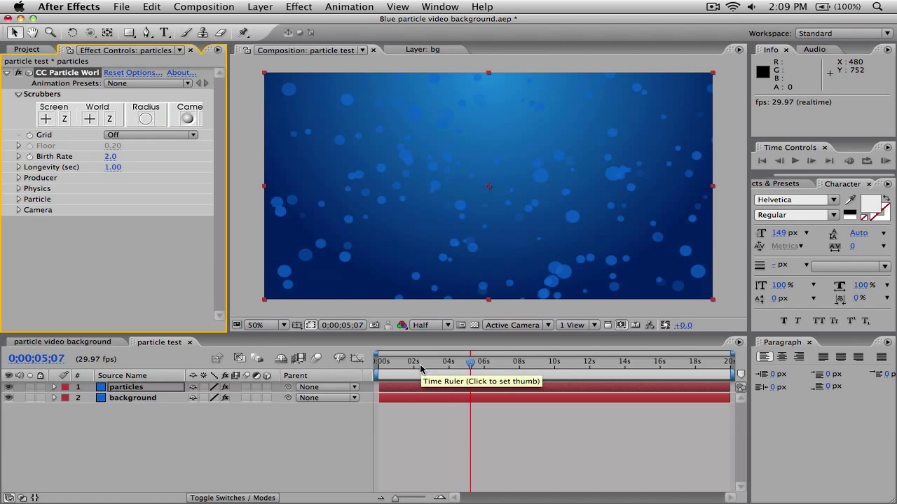
left_click(80, 343)
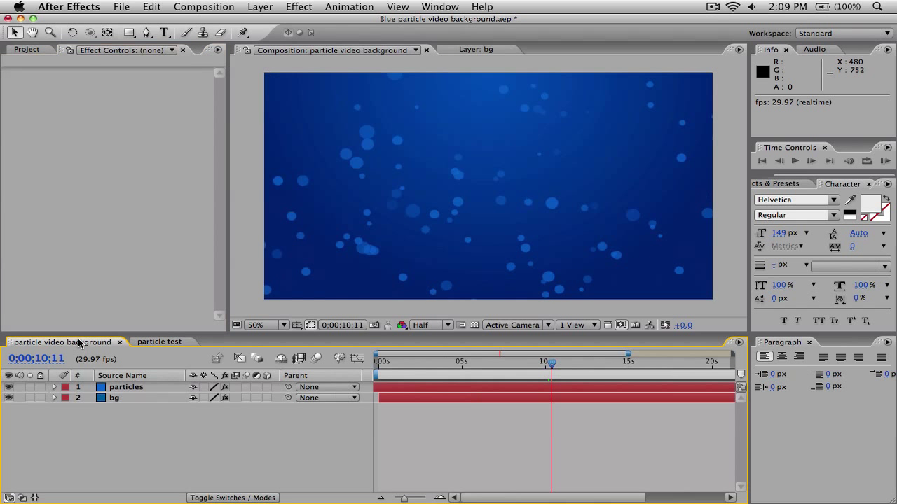
left_click(157, 343)
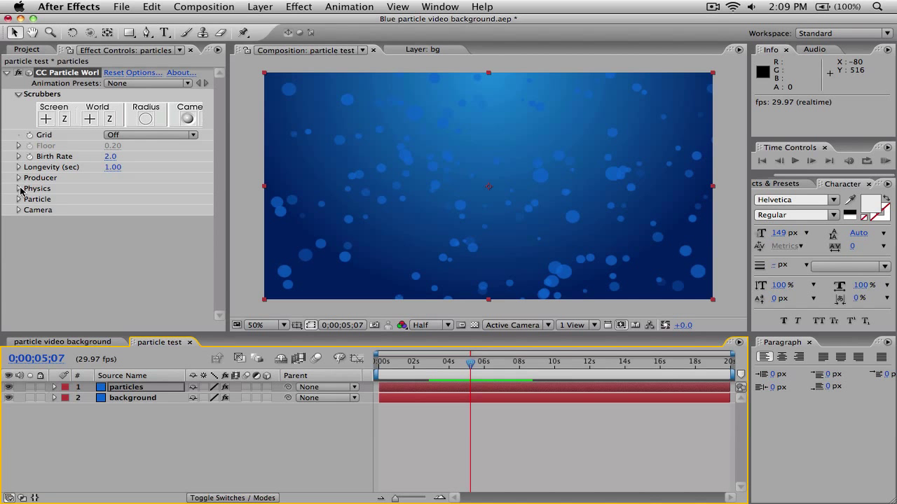
Step: Set the Physics velocity of CC Particle World to 0.02 and preview the motion from 0;00;00;19
left_click(19, 188)
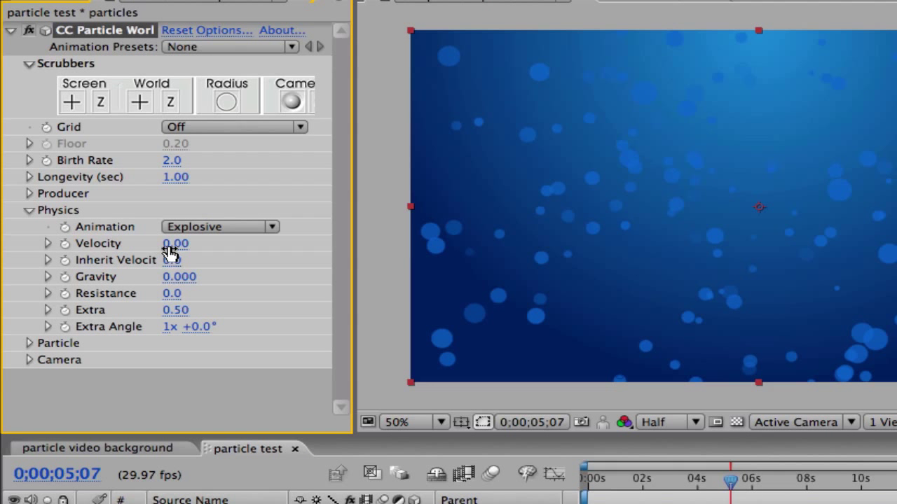
left_click(110, 210)
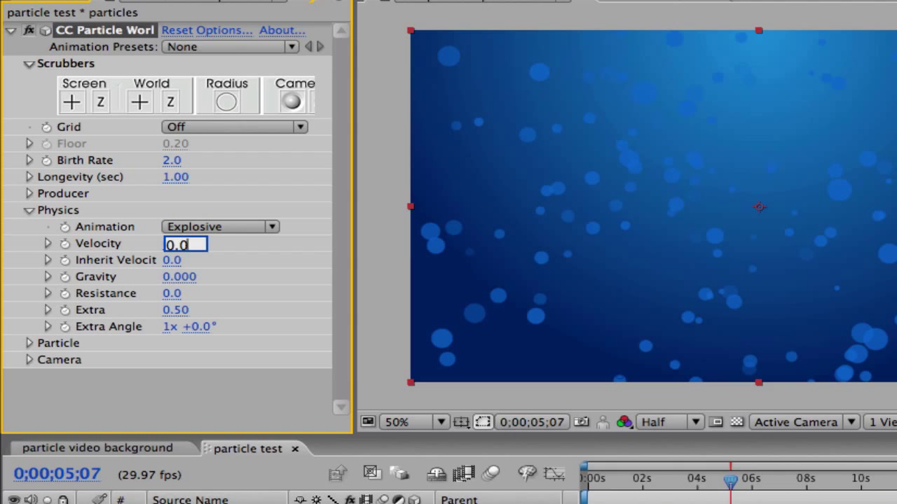
key("Return")
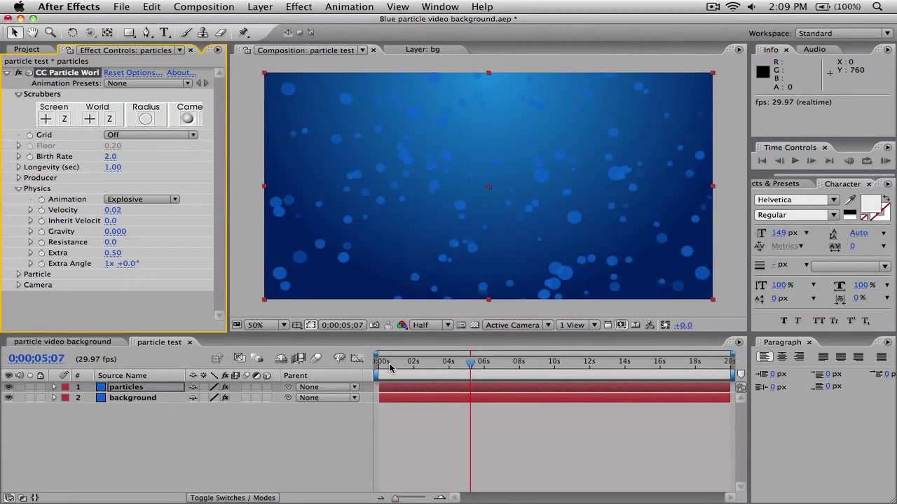
left_click(389, 363)
key("space")
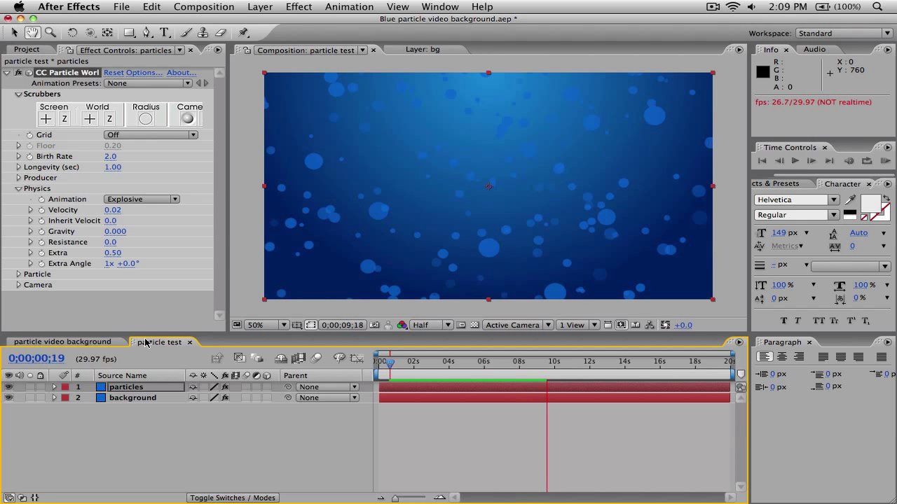
Step: Stop the preview, collapse the CC Particle World settings, and apply the Glow effect to the particles layer
left_click(15, 192)
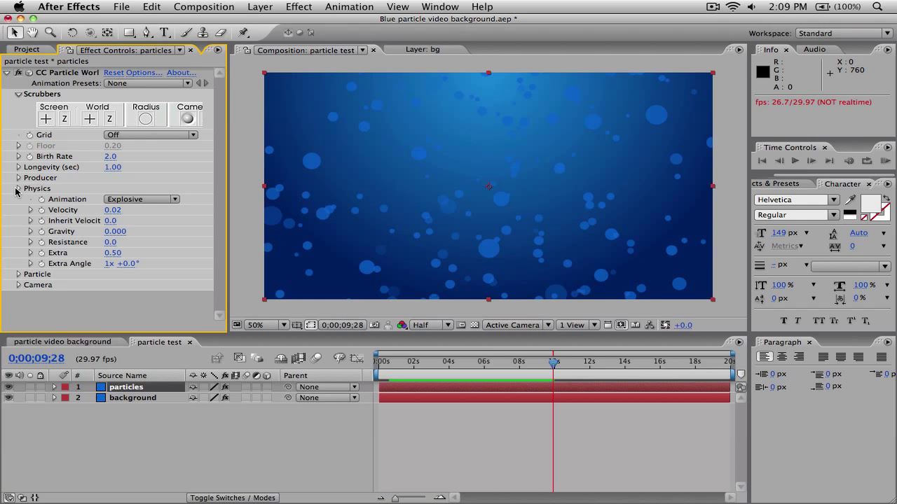
left_click(17, 189)
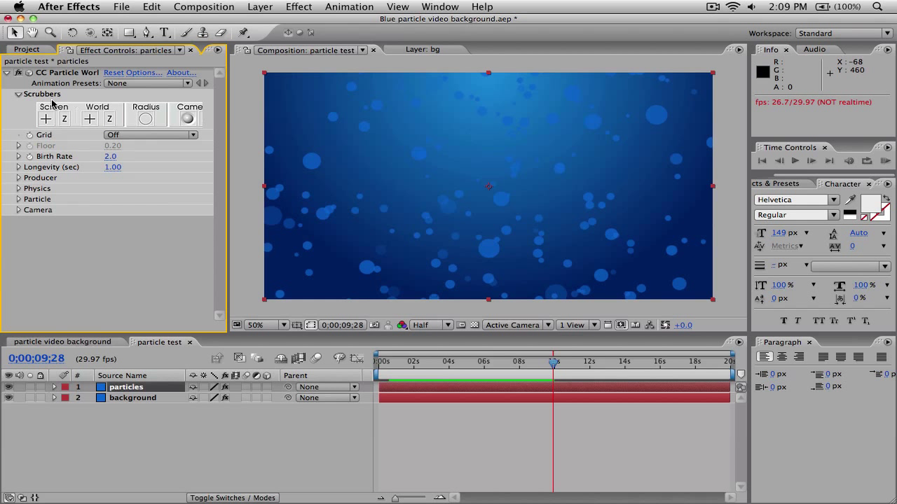
left_click(7, 73)
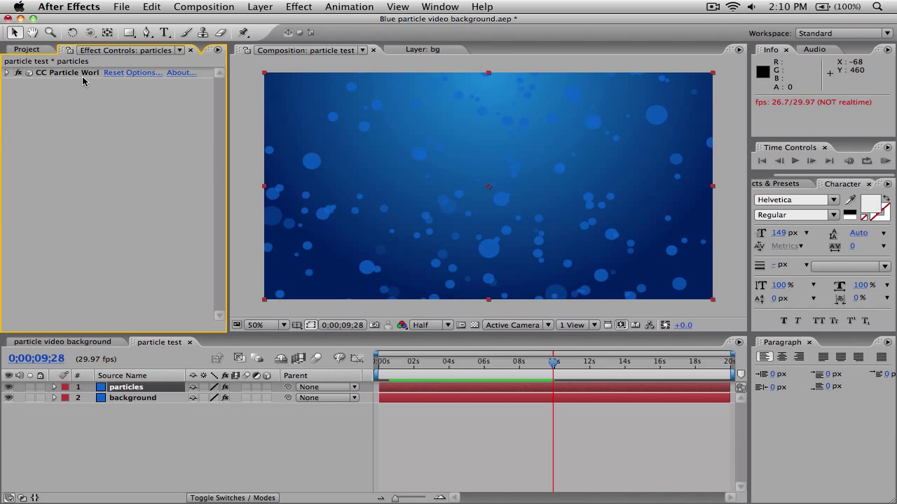
left_click(509, 387)
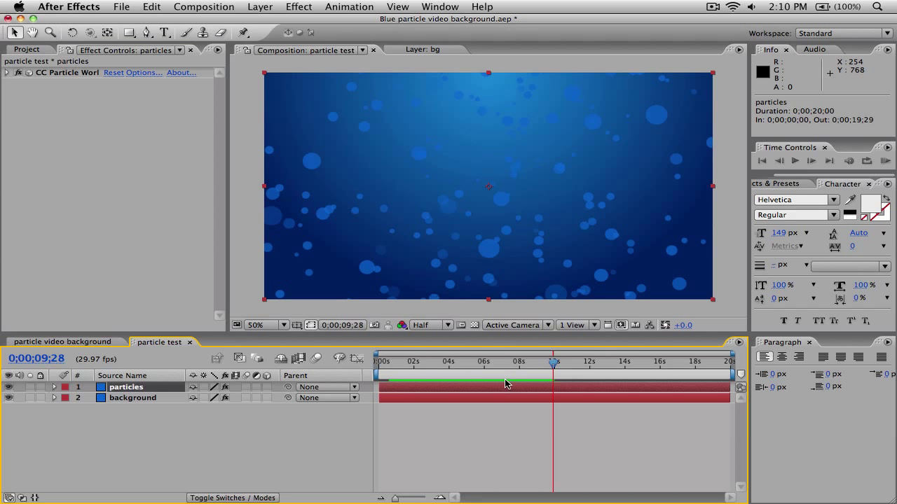
left_click(299, 6)
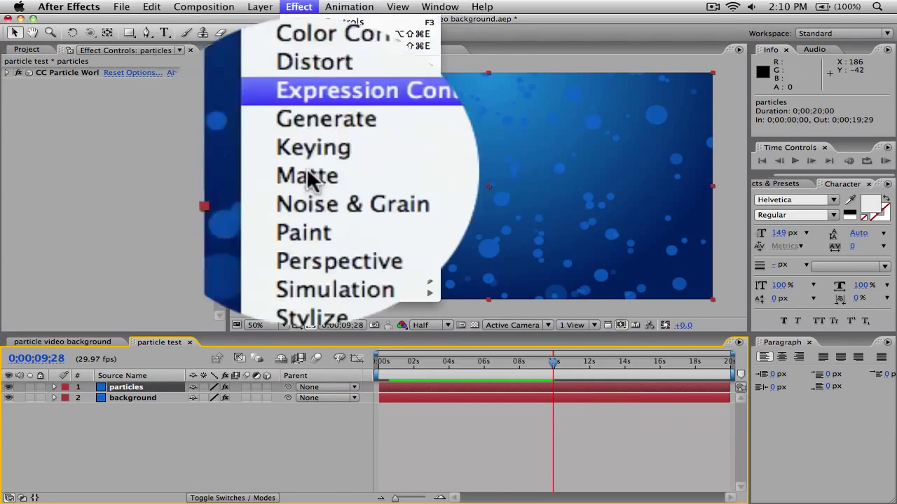
mouse_move(324, 233)
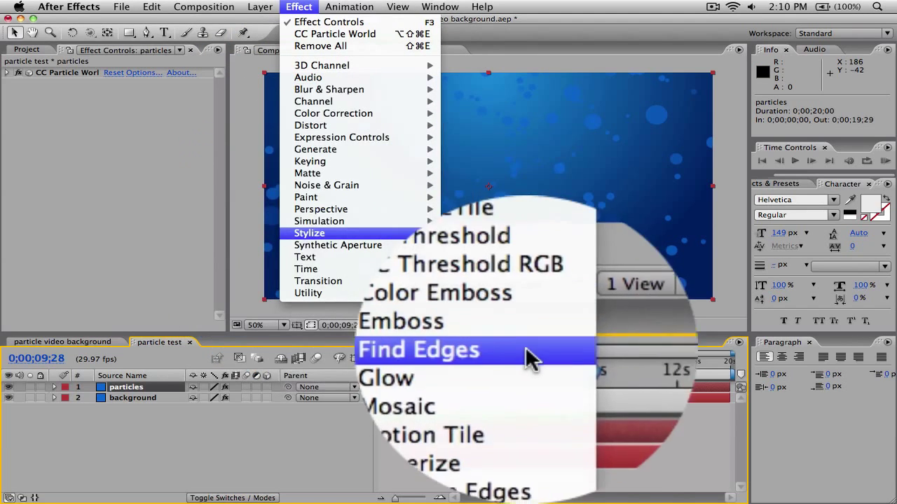
left_click(515, 363)
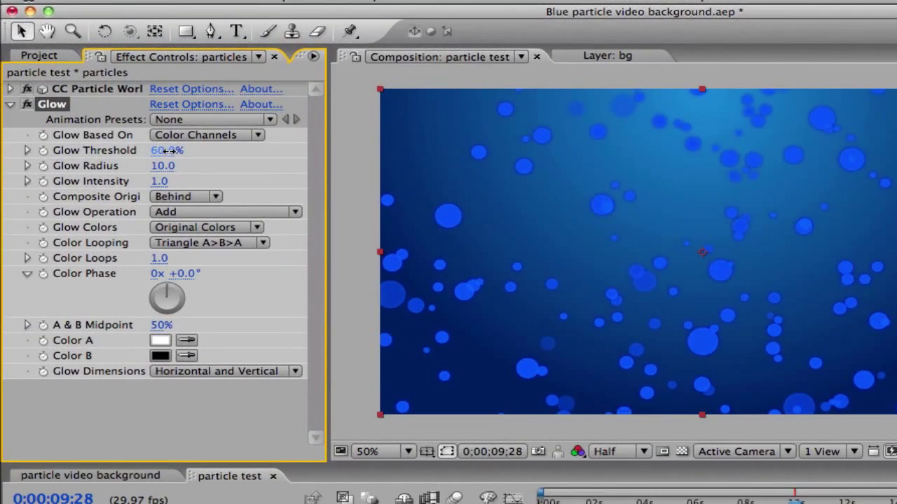
Step: Set the Glow threshold to 55.7%, radius to 0.0 and intensity to 1.6, and preview the glowing particles
left_click_drag(126, 122, 110, 119)
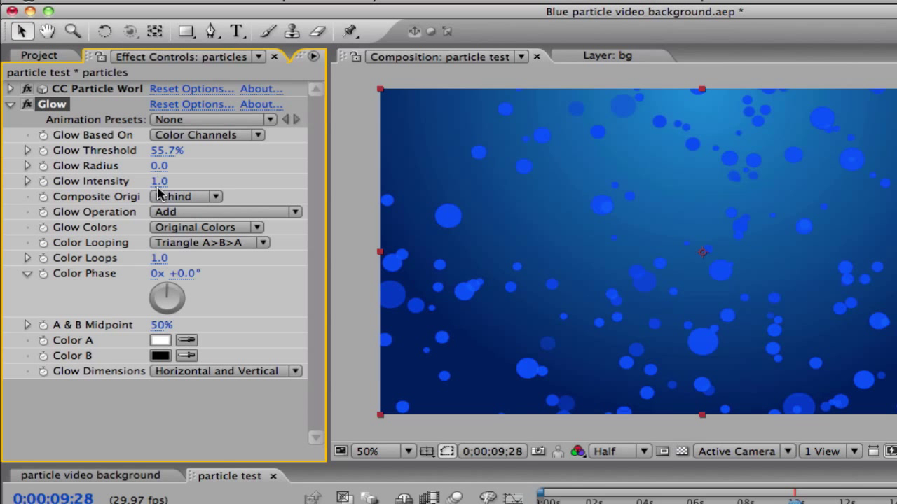
left_click_drag(154, 185, 220, 186)
key("space")
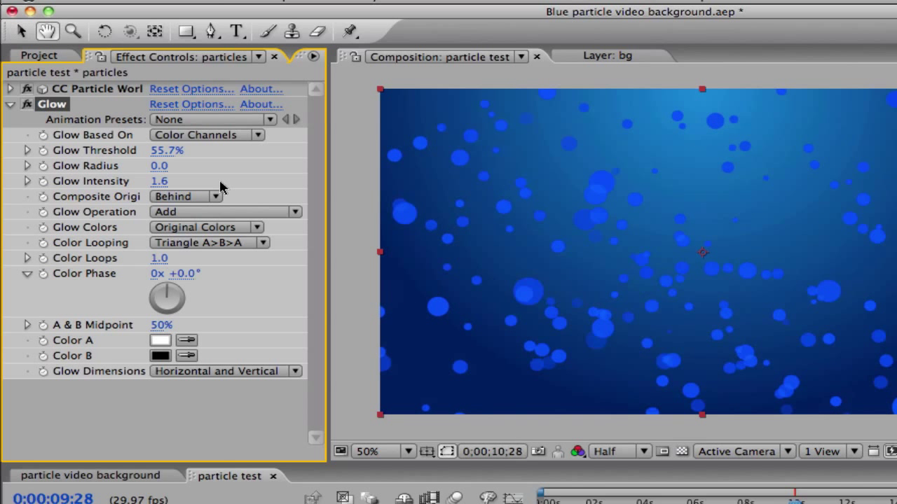
key("space")
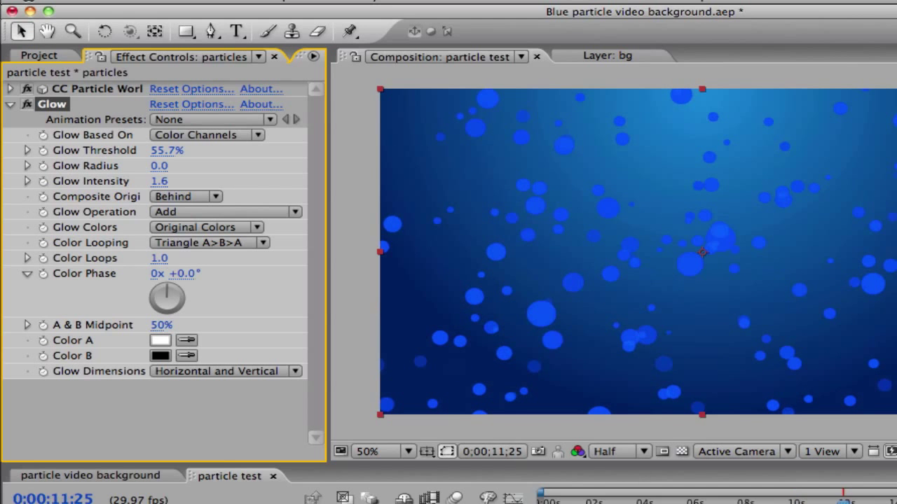
Step: Move the current time to 0;00;04;08 and collapse the settings of both the Glow and CC Particle World effects
left_click(652, 498)
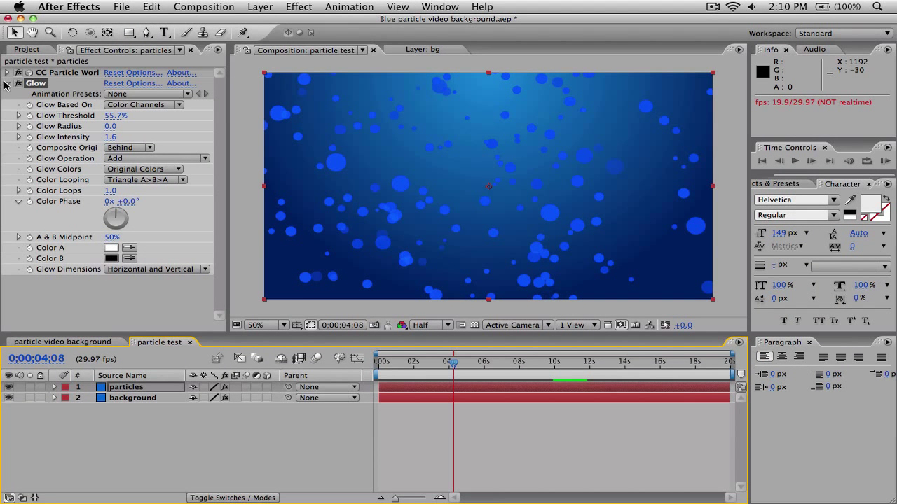
left_click(6, 83)
left_click(7, 73)
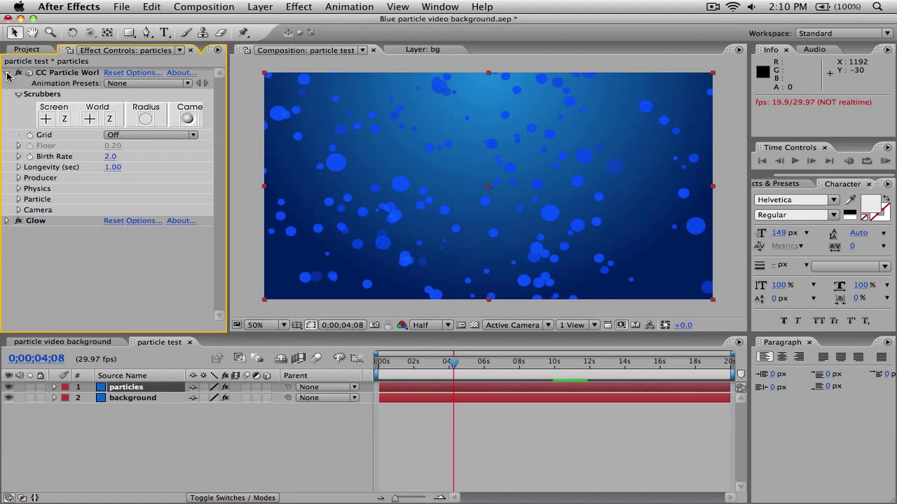
left_click(7, 73)
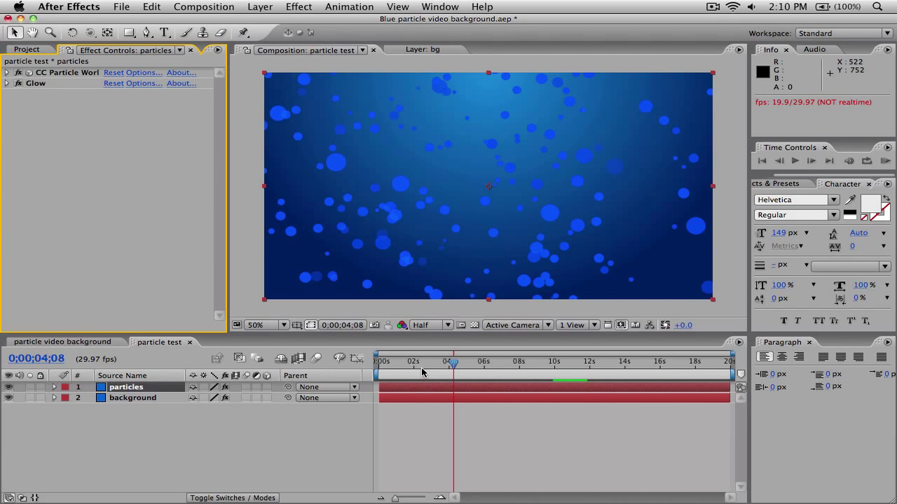
Step: Preview the particle test composition from 0;00;00;00, and shift the particles layer slightly earlier than the composition start
left_click(389, 366)
left_click_drag(389, 371, 374, 371)
key("space")
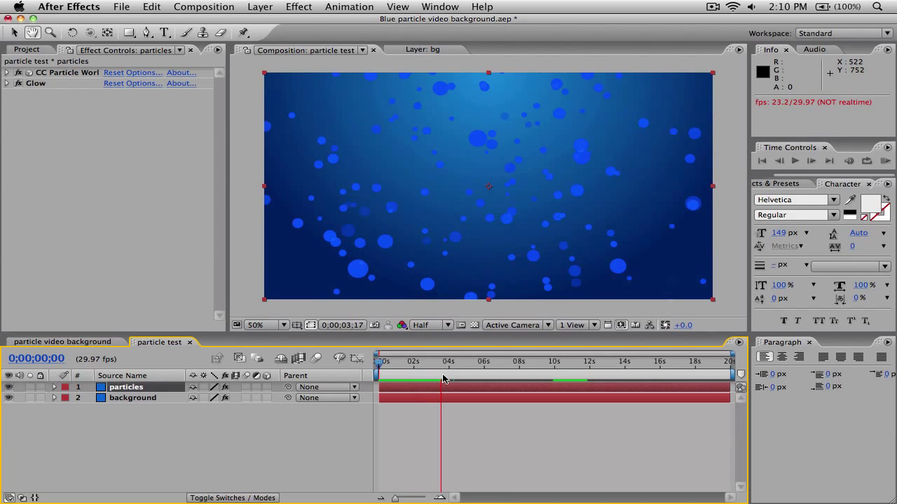
key("space")
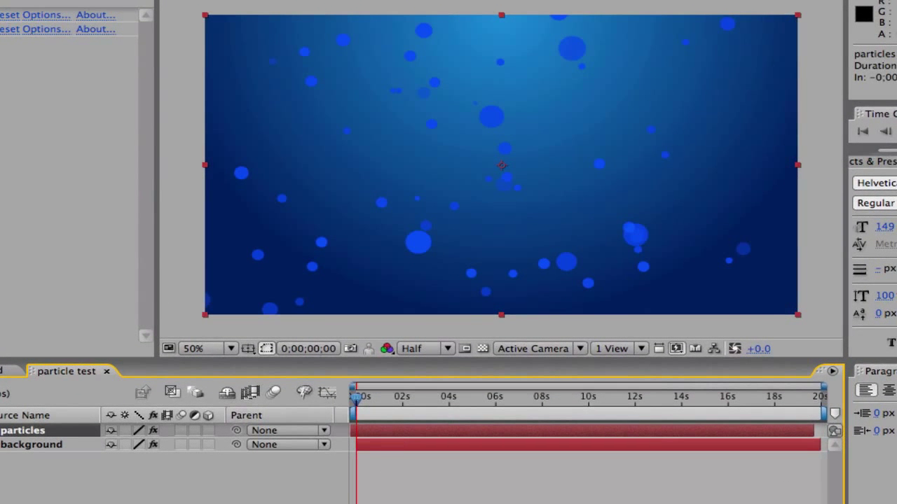
Step: Compare where the background and particles layers end at the composition's last frame, 0;00;19;29
left_click(821, 446)
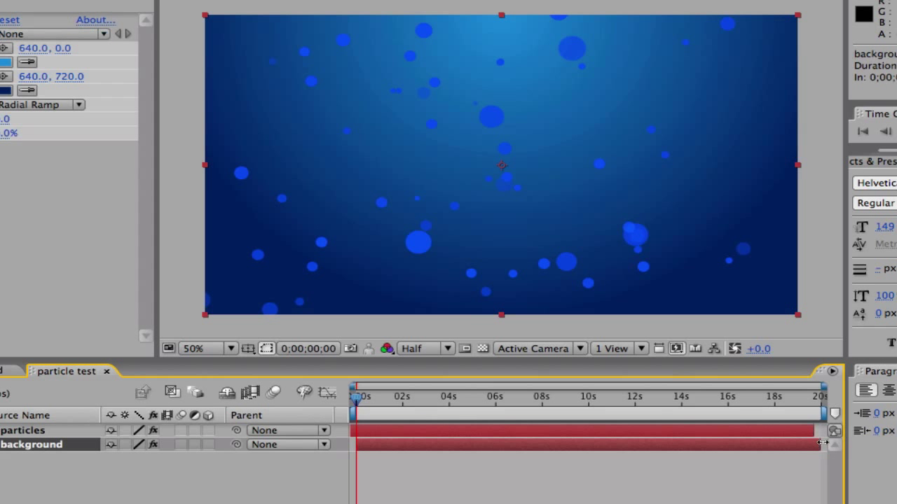
key("End")
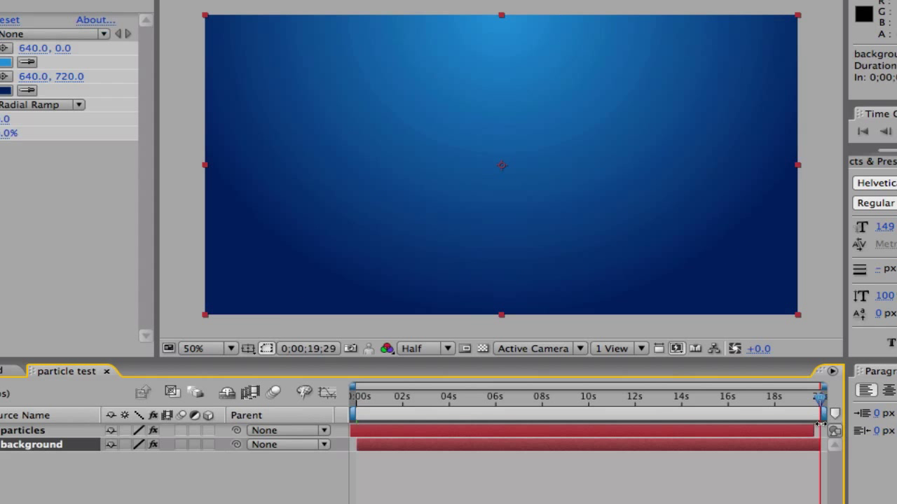
left_click(817, 430)
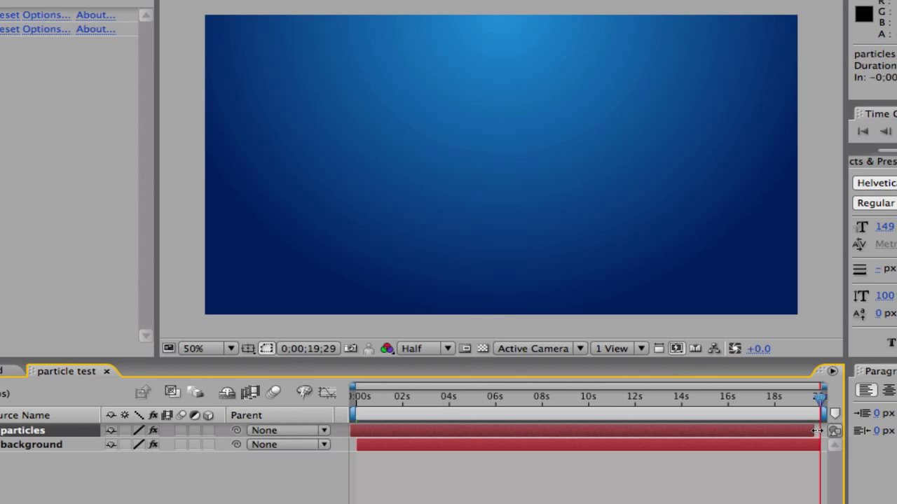
Step: Return to 0;00;00;00 and preview the particle animation with the shifted particles layer up to 0;00;11;21
left_click_drag(378, 396, 357, 396)
key("space")
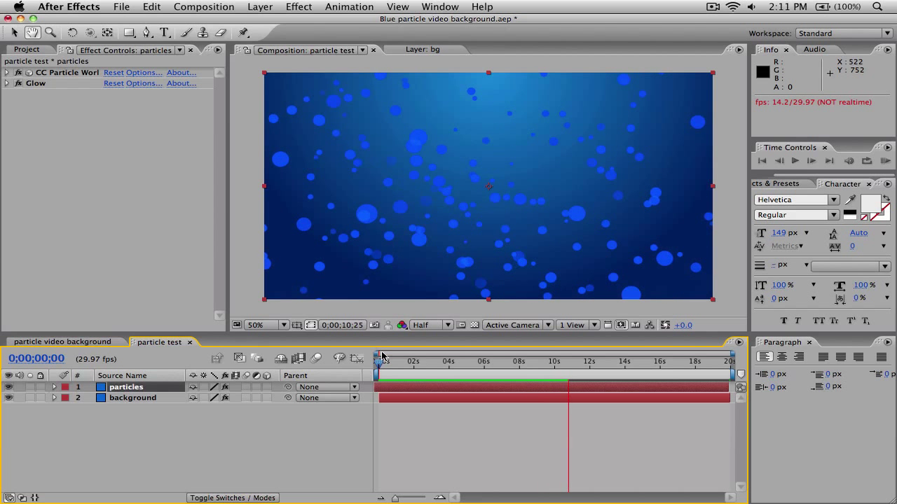
key("space")
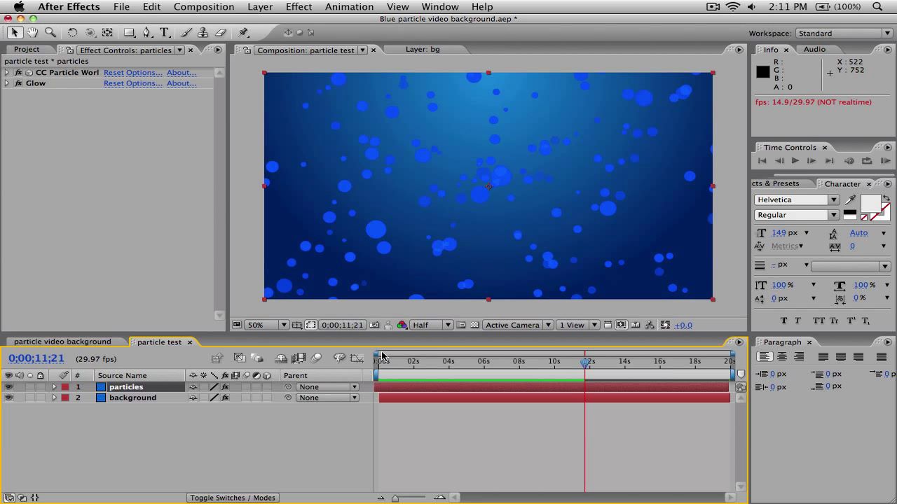
Step: Move the current time to 0;00;00;04 and deselect the particles layer
left_click_drag(404, 360, 381, 362)
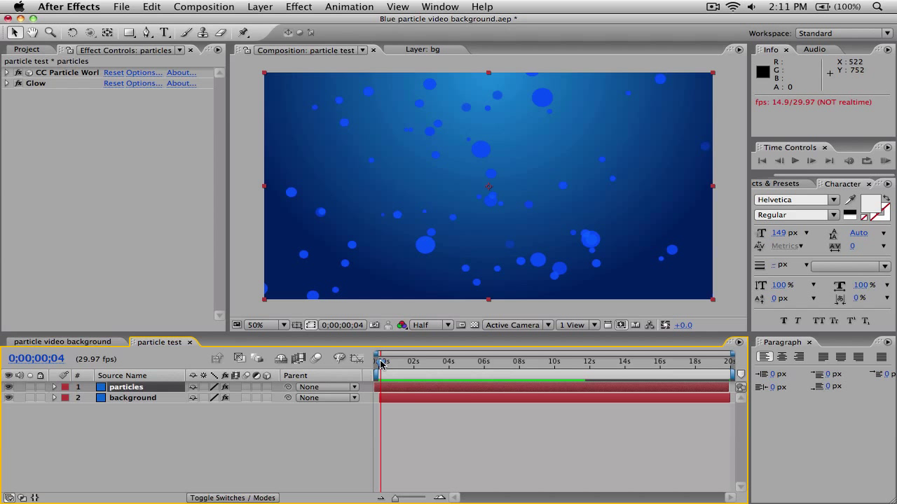
left_click(195, 279)
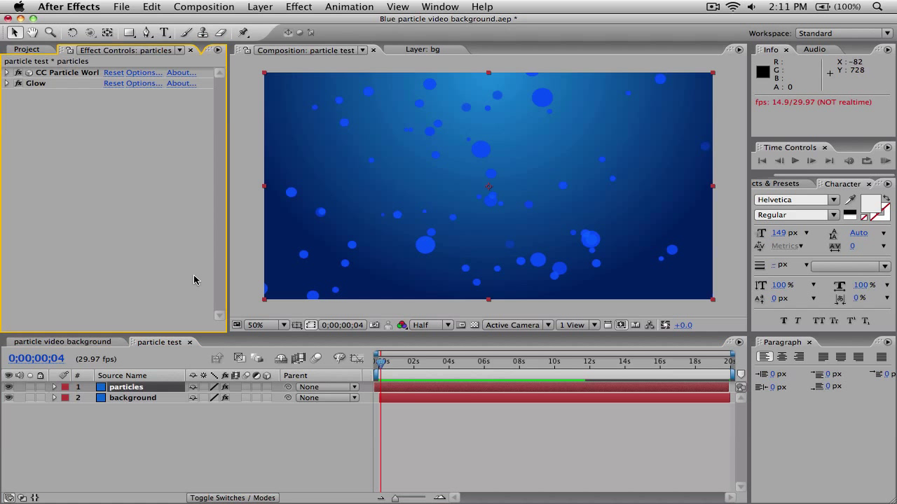
left_click(481, 422)
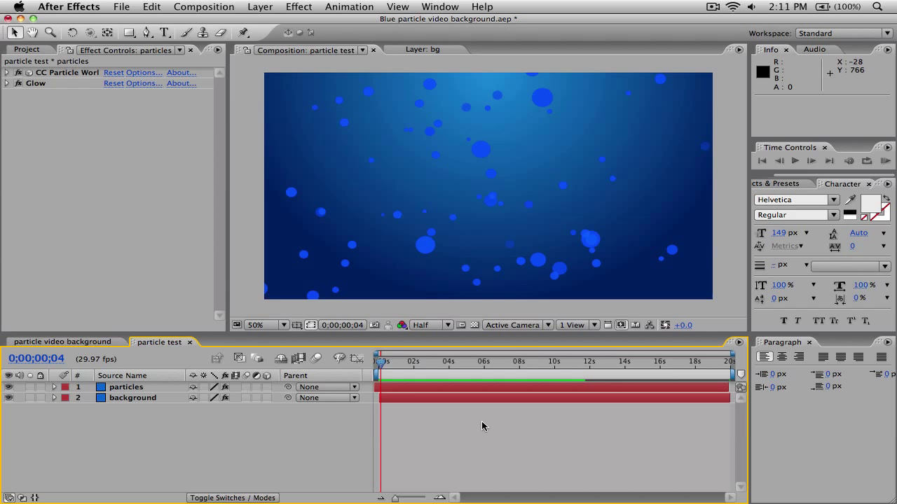
Step: Save the project under the new name dskfdlgjdflkhgdfkh.aep on the Desktop
left_click(121, 6)
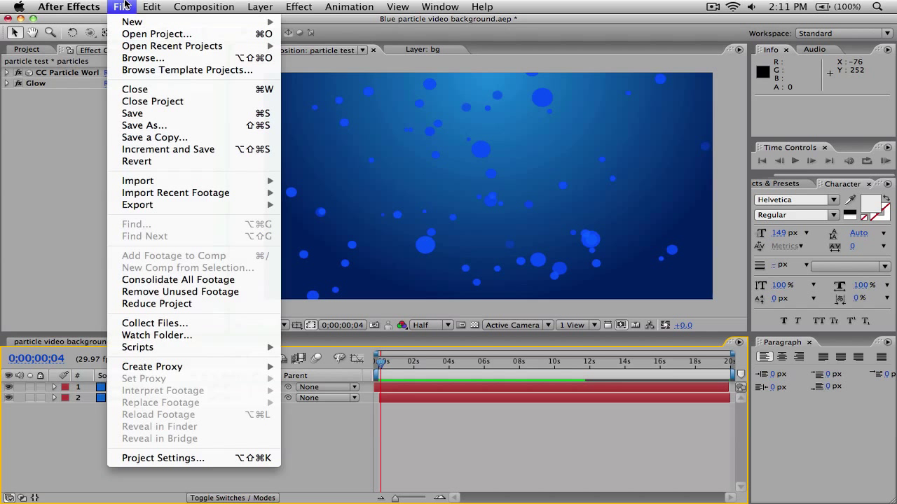
left_click(165, 125)
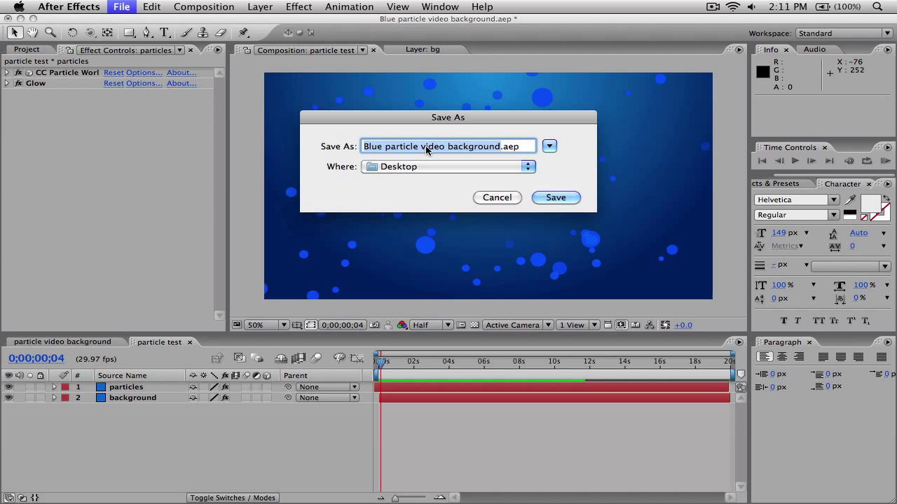
type("dskfdlgjdflkhgdfkh")
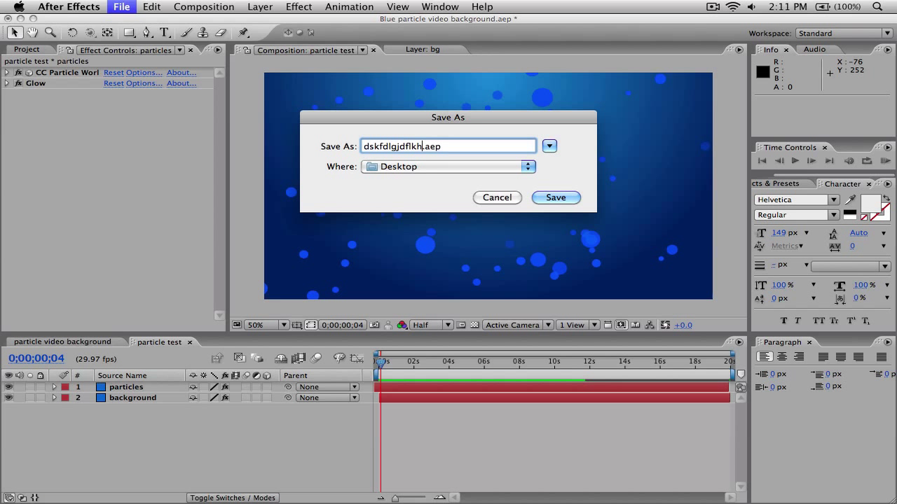
key("Return")
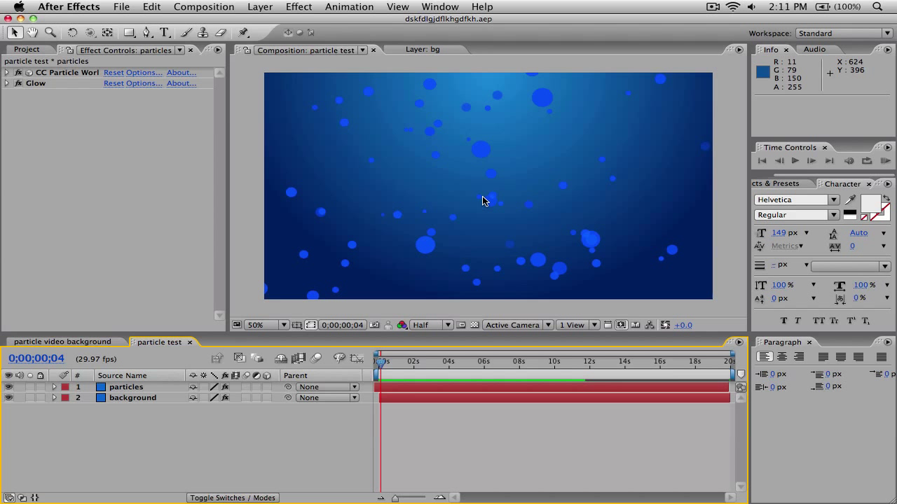
Step: Add the particle test composition to the render queue and close the Render Queue window
left_click(213, 7)
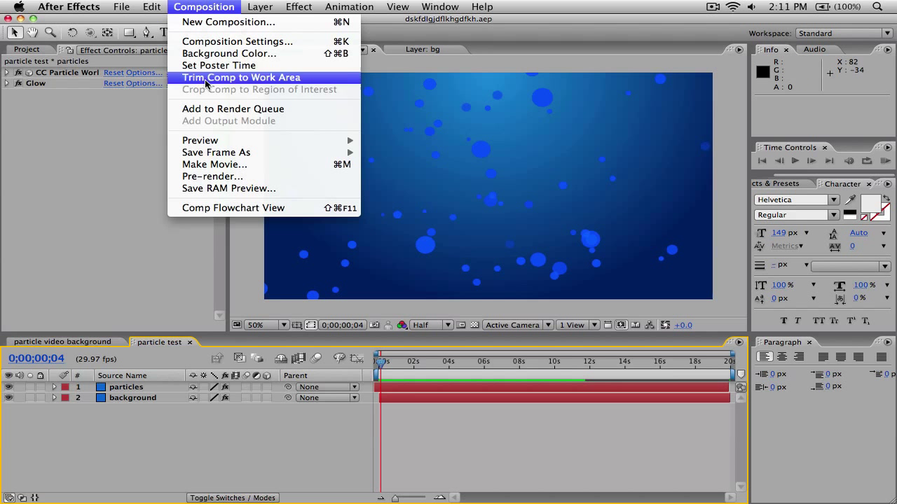
left_click(203, 109)
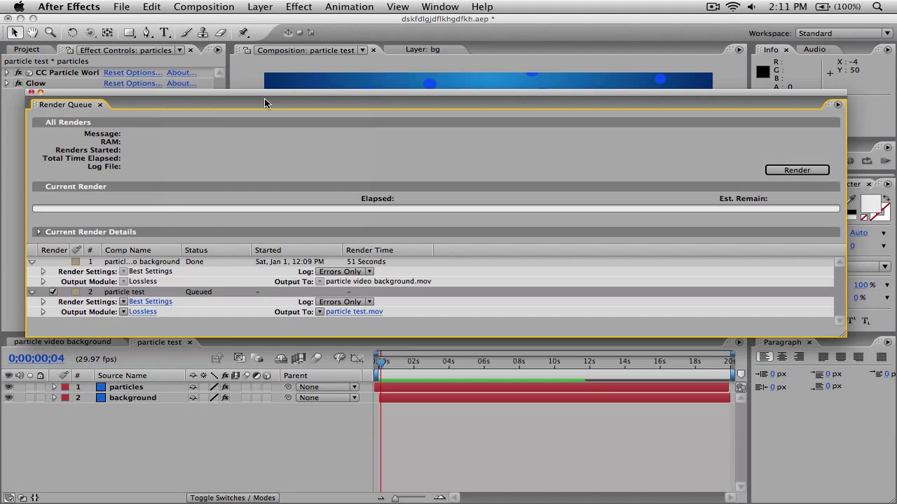
left_click(31, 93)
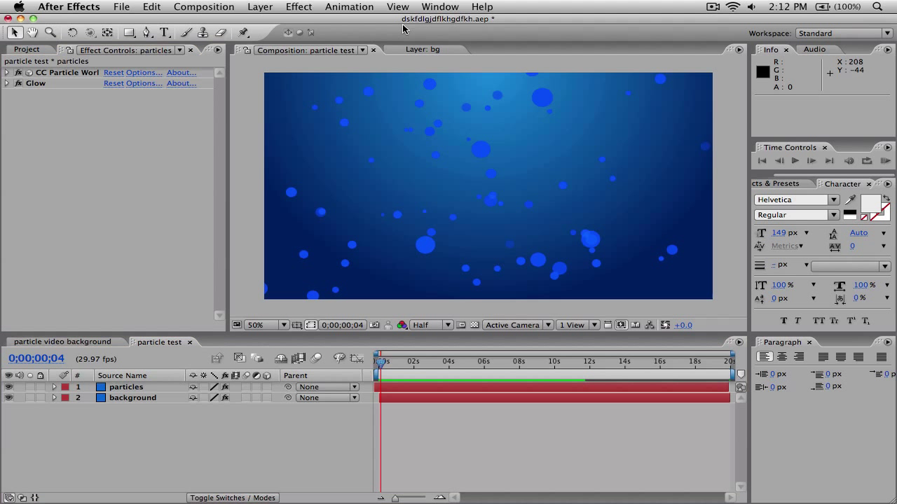